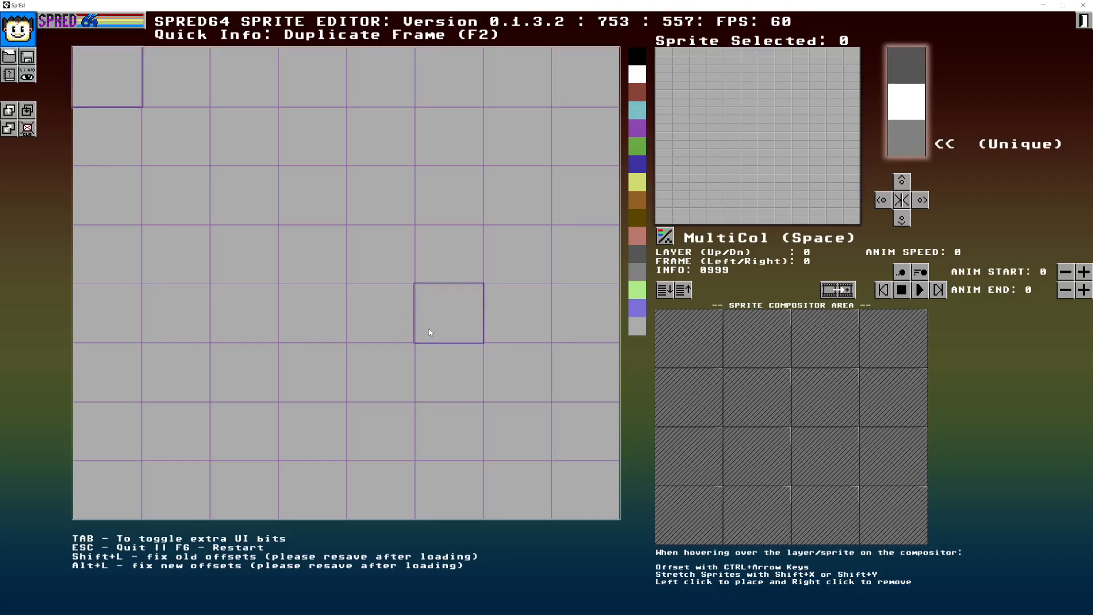
Switch to Chrome and open the public itch.io page of the Spred64 C64 Sprite Editor from its edit page.
key("alt+Tab")
key("Tab")
key("Tab")
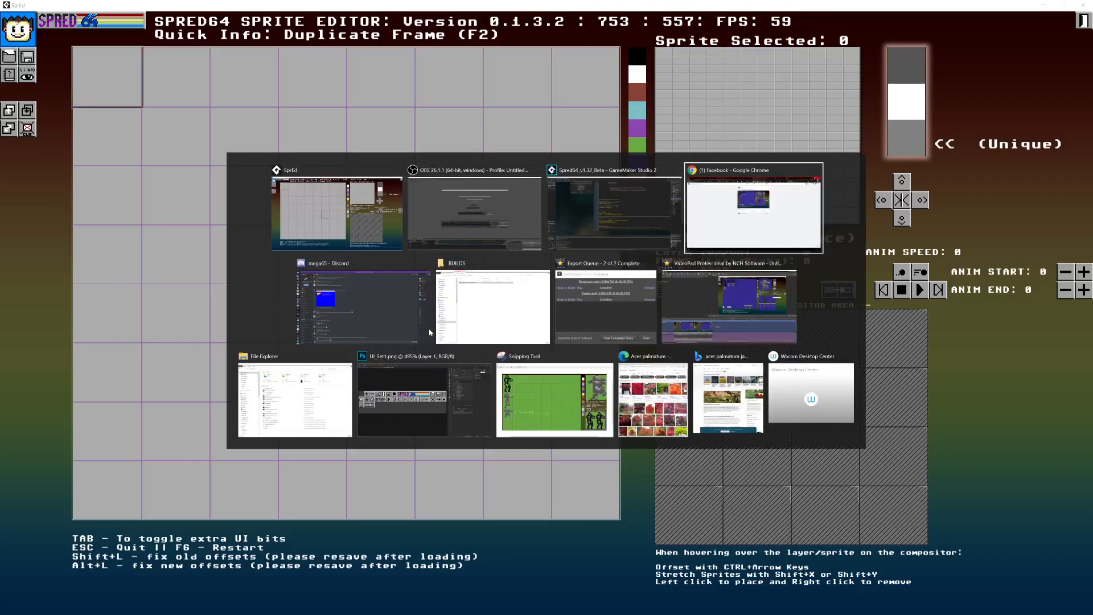
left_click(741, 221)
left_click(923, 5)
left_click(853, 6)
left_click(757, 7)
left_click(663, 6)
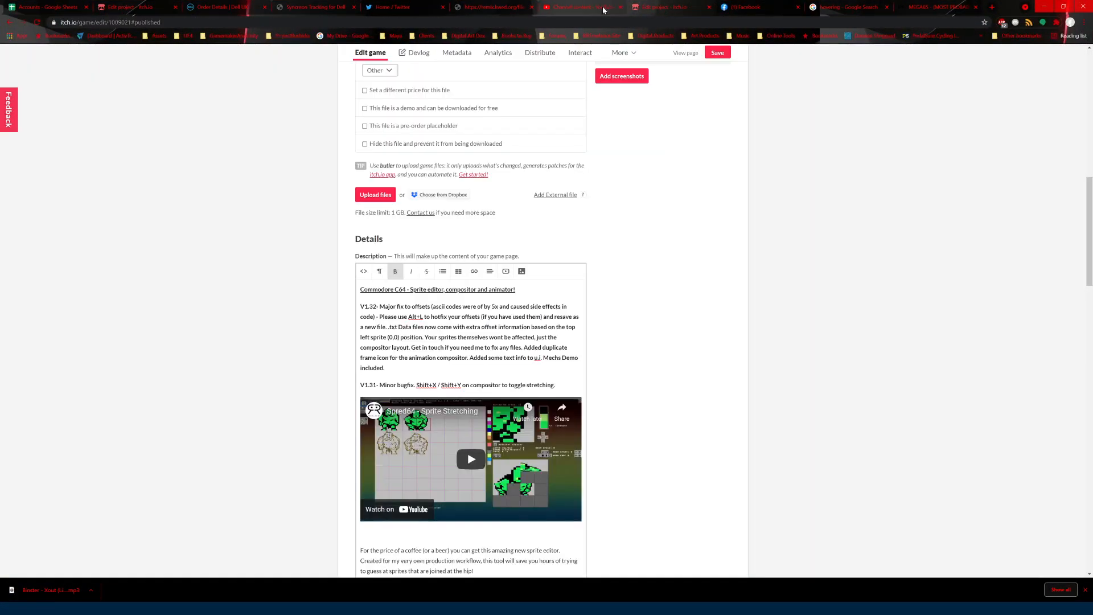
left_click(687, 53)
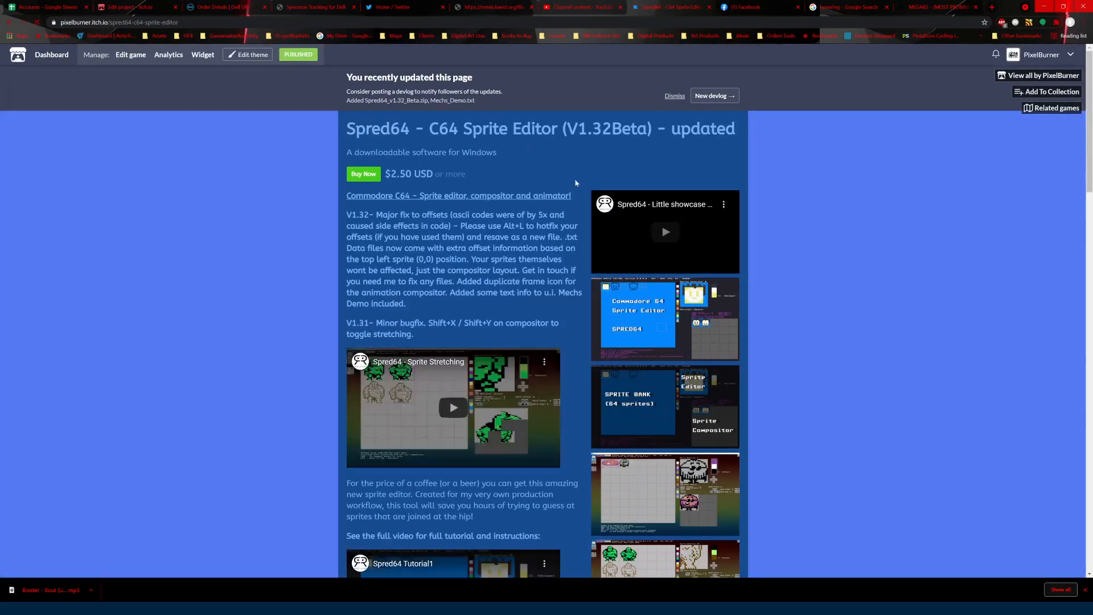
Look through the Spred64 product page's update notes, tutorial videos, feature description and further details.
scroll(517, 317, "down", 5)
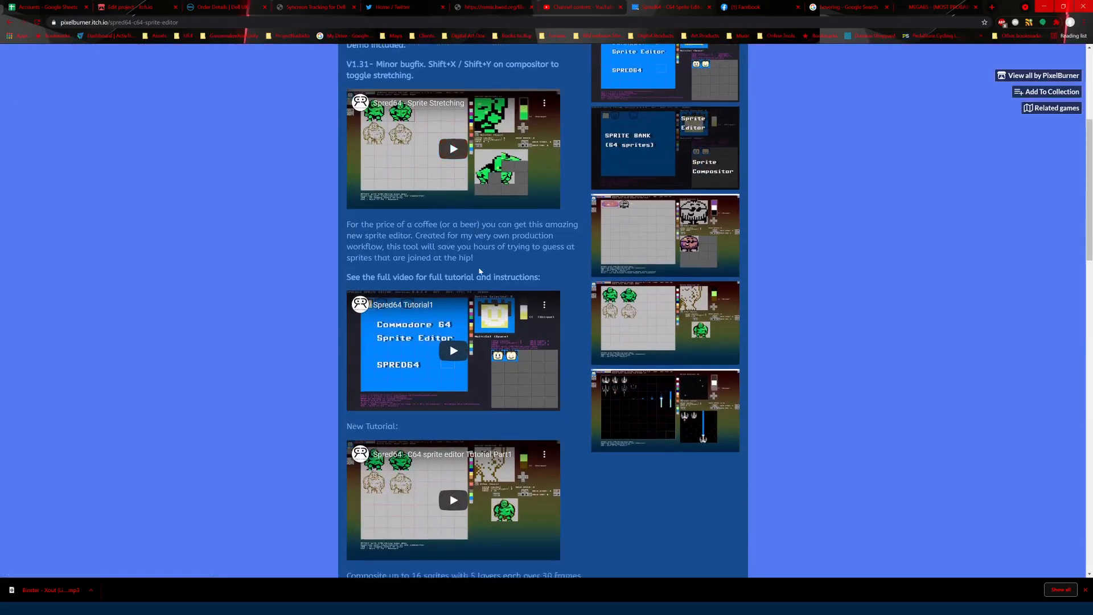
scroll(480, 272, "up", 5)
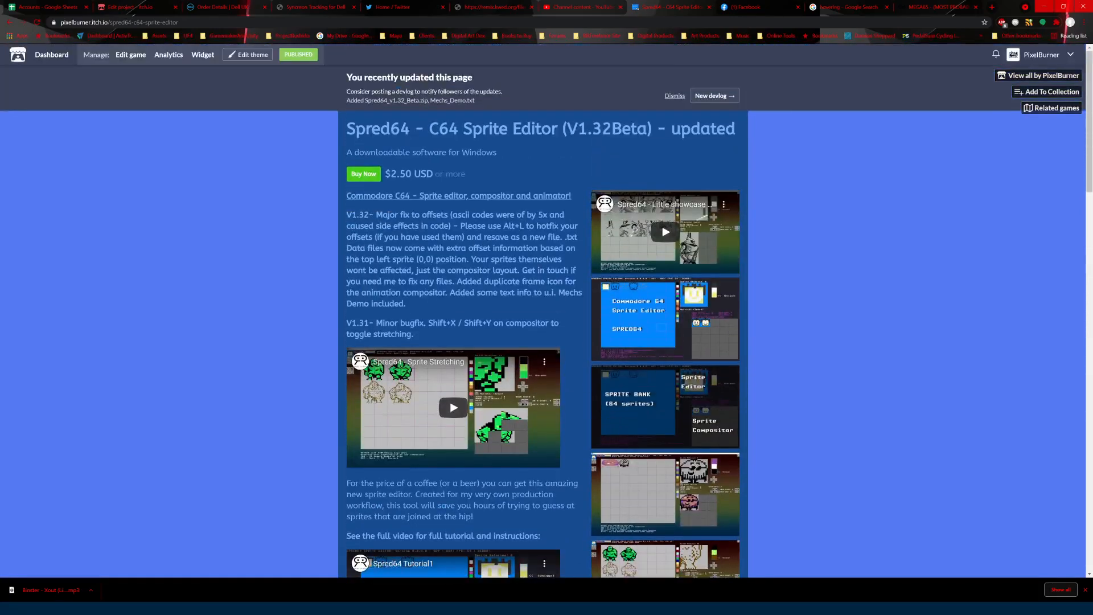
scroll(474, 278, "down", 20)
scroll(473, 279, "down", 3)
scroll(472, 293, "up", 3)
scroll(472, 293, "up", 4)
left_click(377, 400)
scroll(433, 421, "down", 2)
scroll(443, 428, "up", 6)
scroll(445, 431, "up", 20)
Check the files included with the purchase, including Mechs_Demo.txt, and close the purchase dialog.
left_click(360, 177)
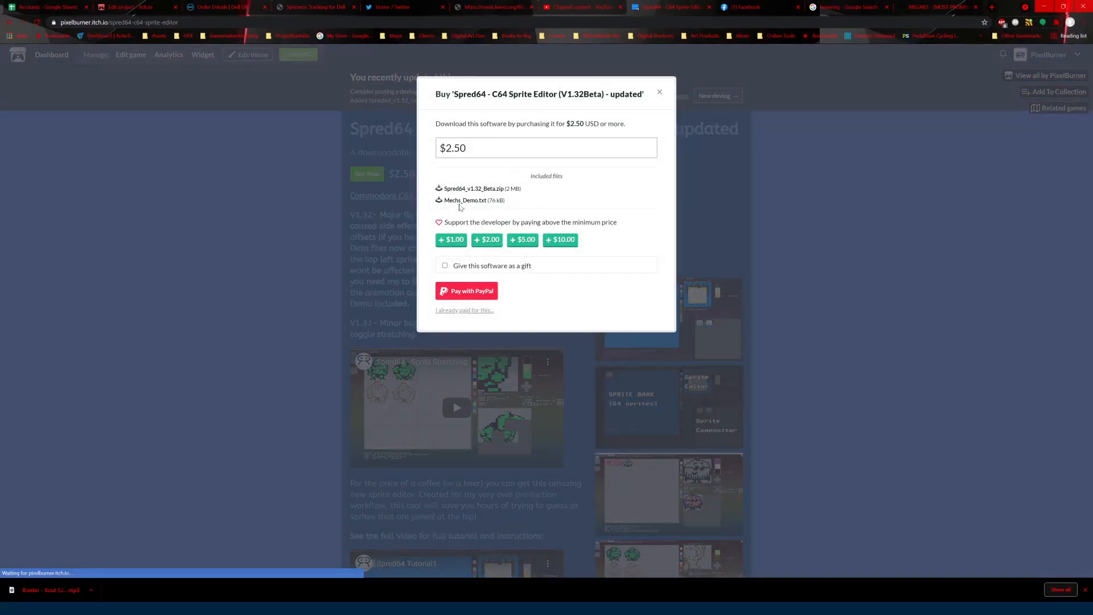
left_click_drag(444, 200, 480, 200)
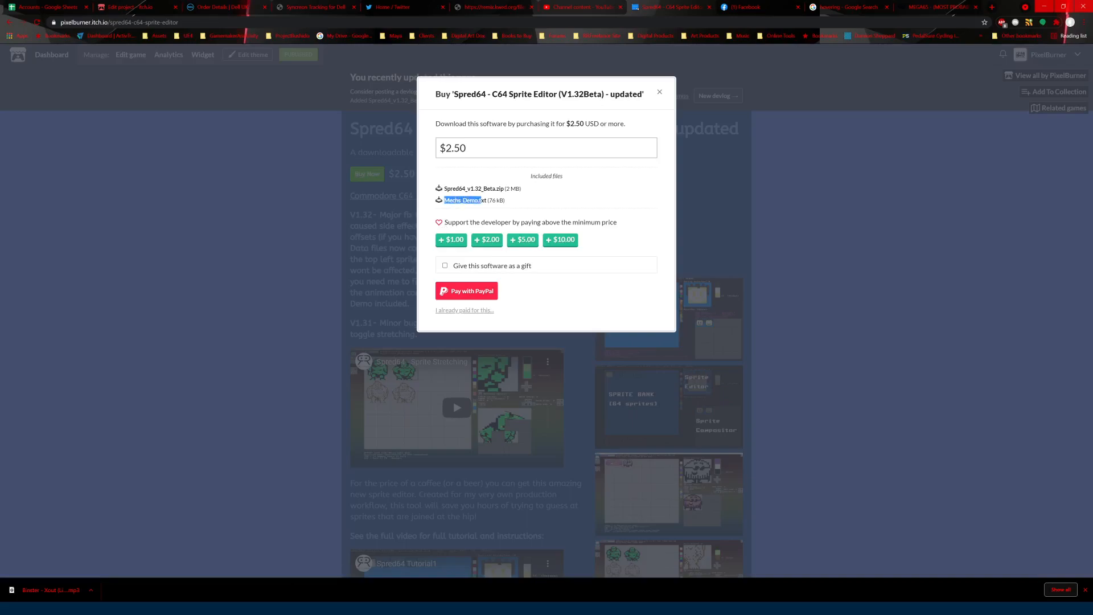
left_click(841, 279)
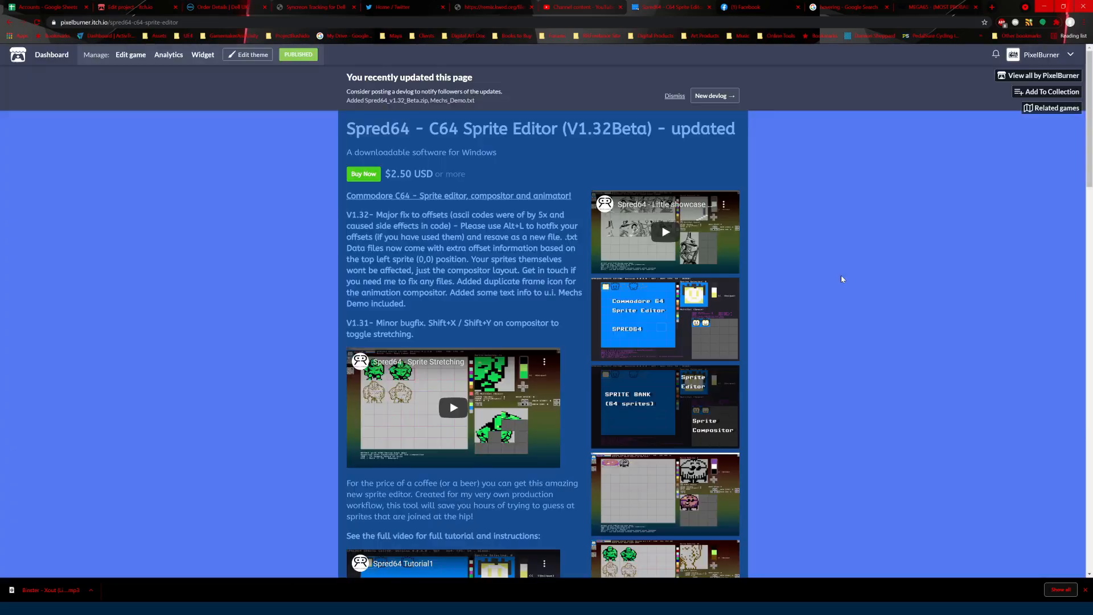
Return to Spred64, load Mechs_Demo.txt from the wips folder and hide the extra UI detail over the compositor.
left_click(1044, 5)
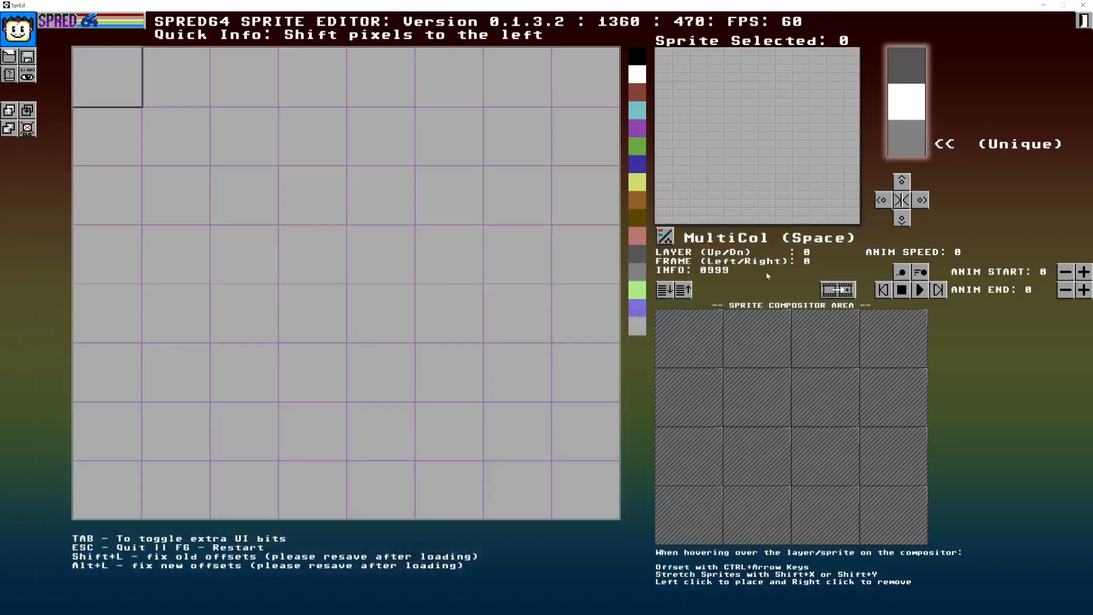
left_click(8, 55)
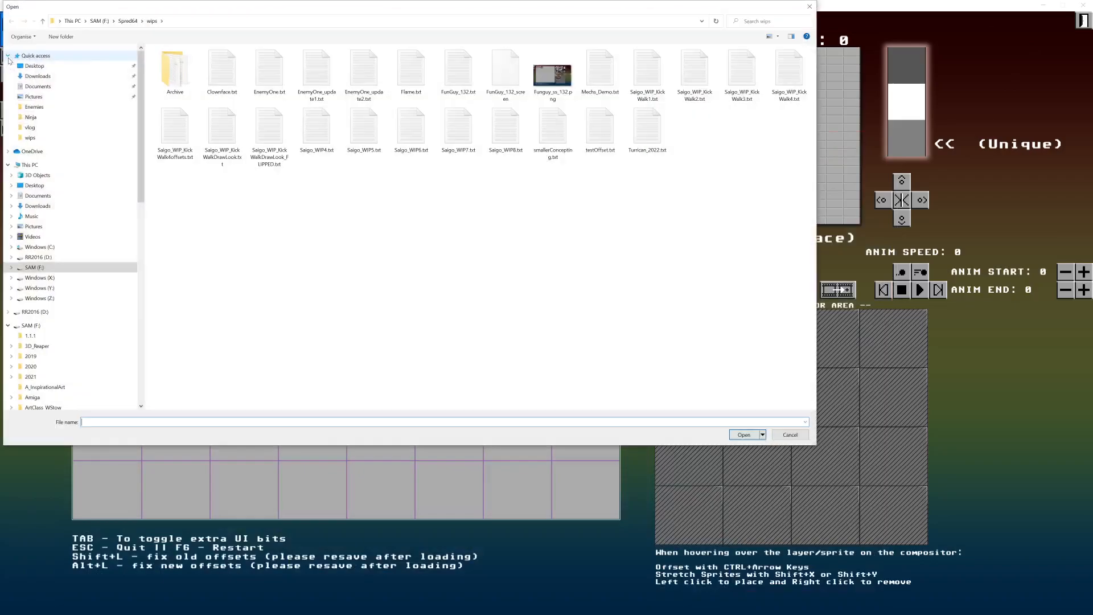
double_click(598, 84)
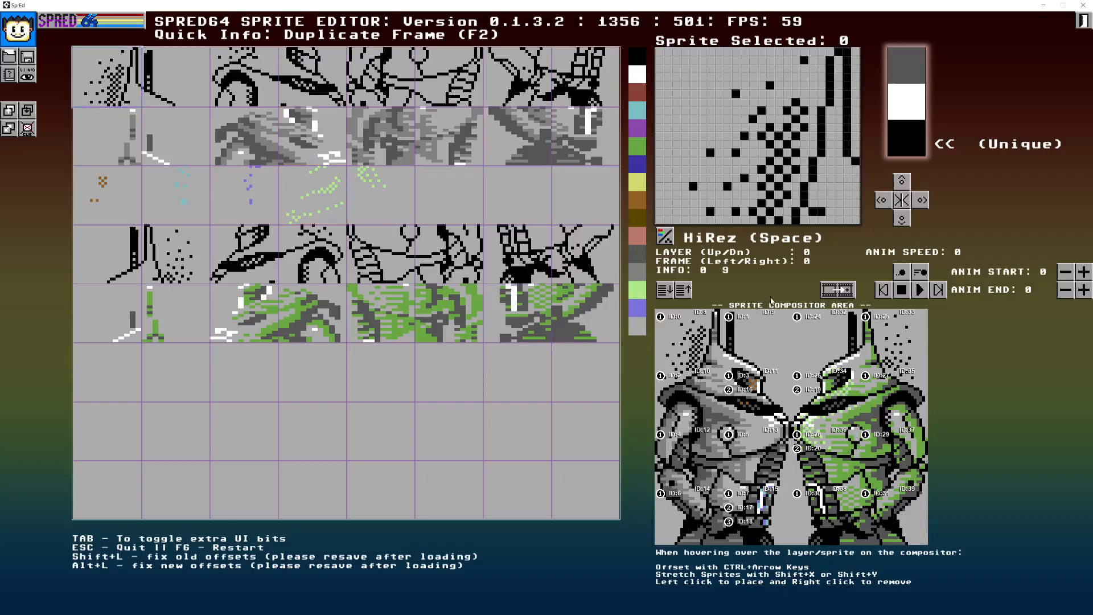
left_click(26, 75)
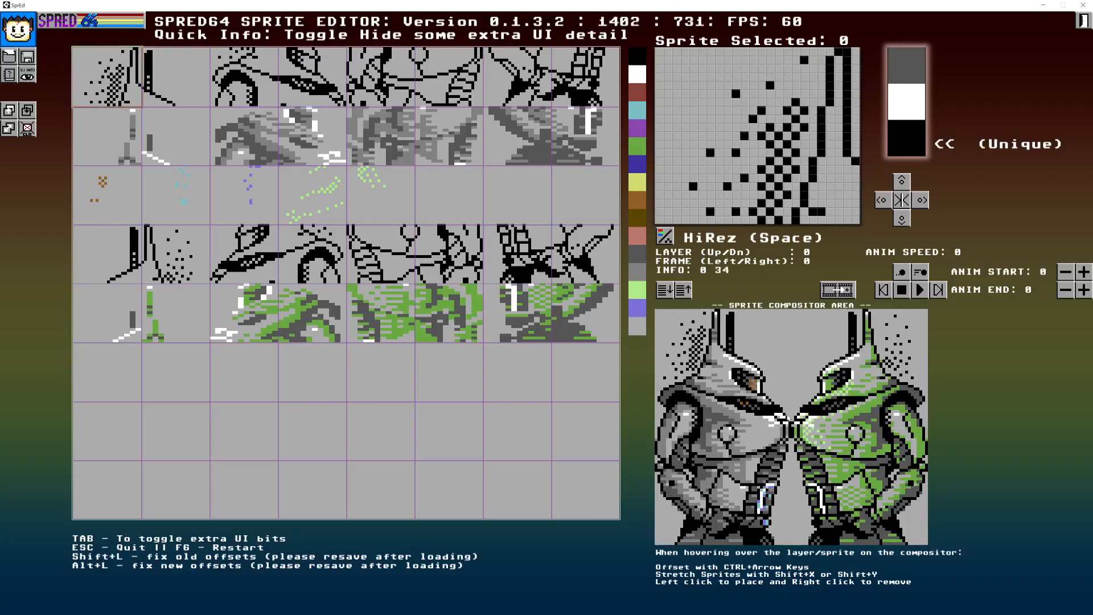
Try several background colours behind the mech sprites, including green and light blue, and return to light grey.
left_click(638, 299)
left_click(635, 268)
left_click(635, 251)
left_click(635, 220)
left_click(636, 201)
left_click(637, 165)
left_click(637, 147)
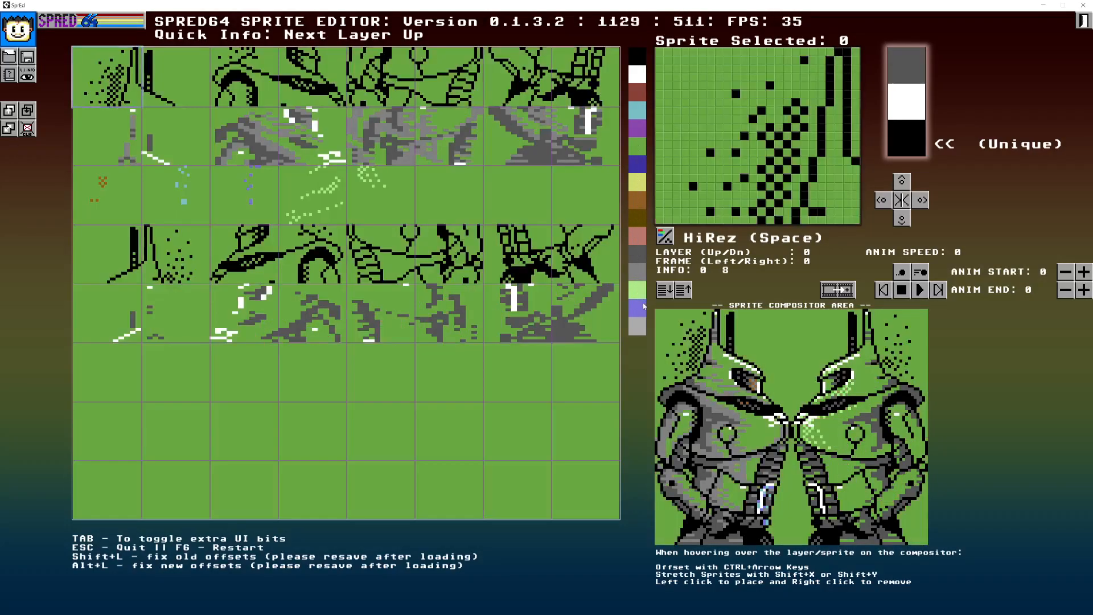
left_click(638, 308)
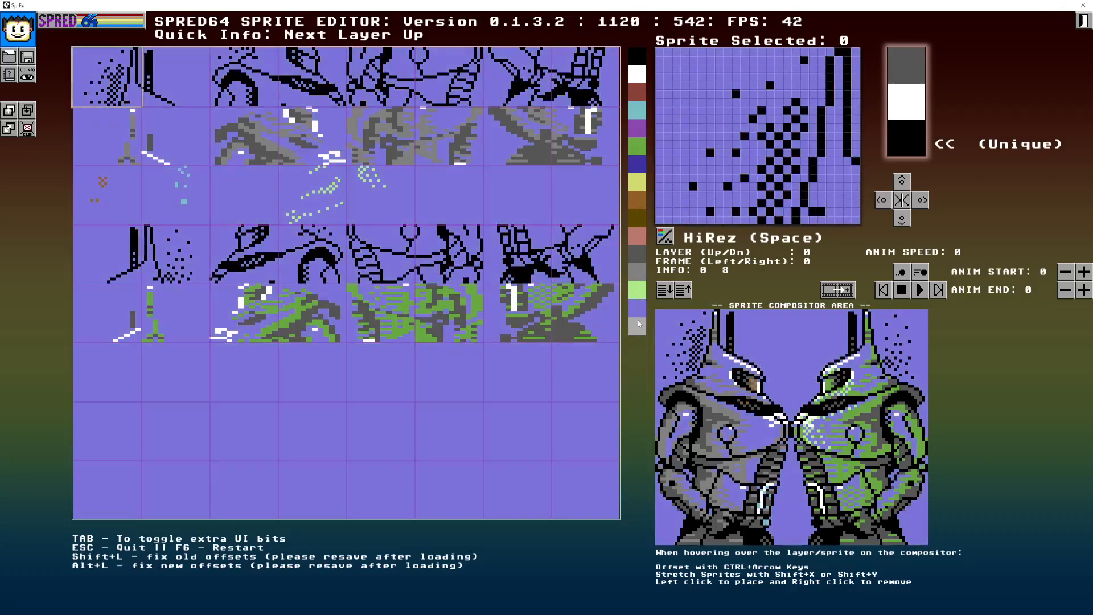
left_click(638, 327)
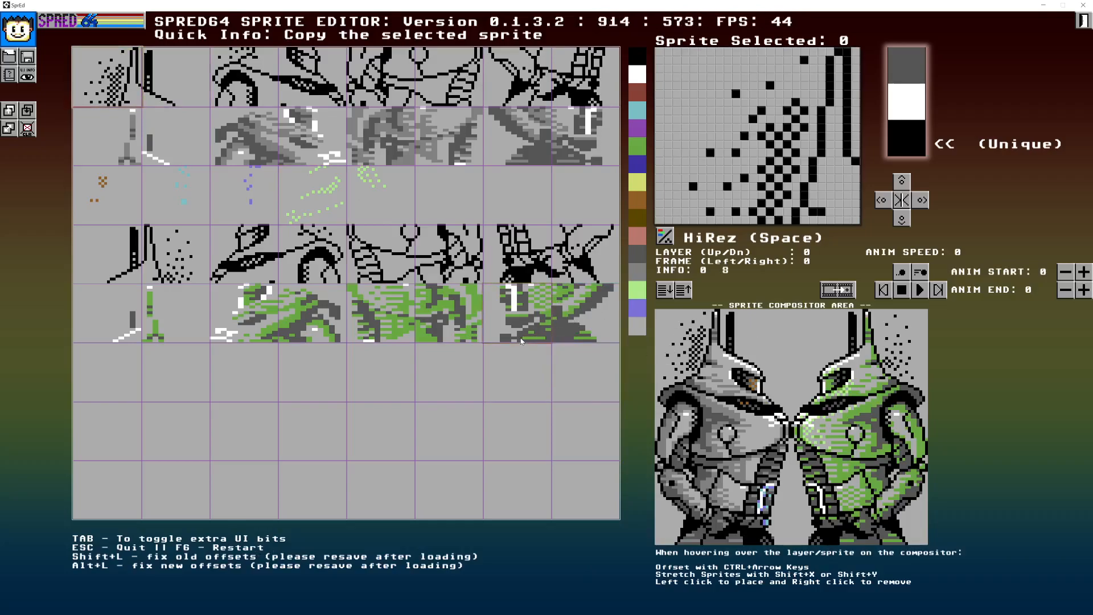
Restart the editor with an empty sprite bank and select the first sprite slot.
key("F6")
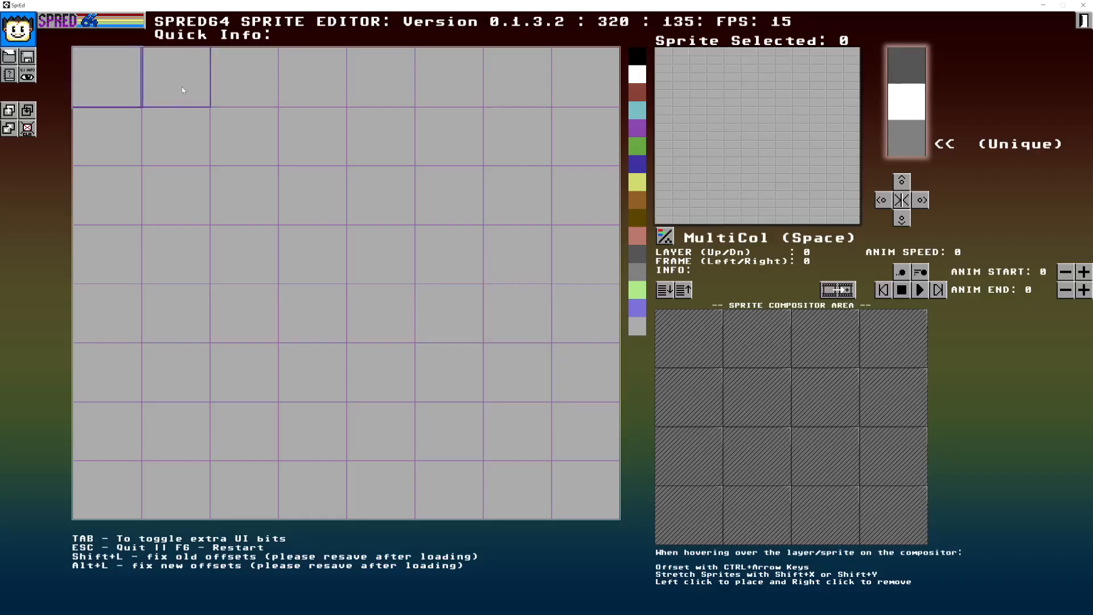
left_click(171, 80)
left_click(111, 148)
left_click(116, 57)
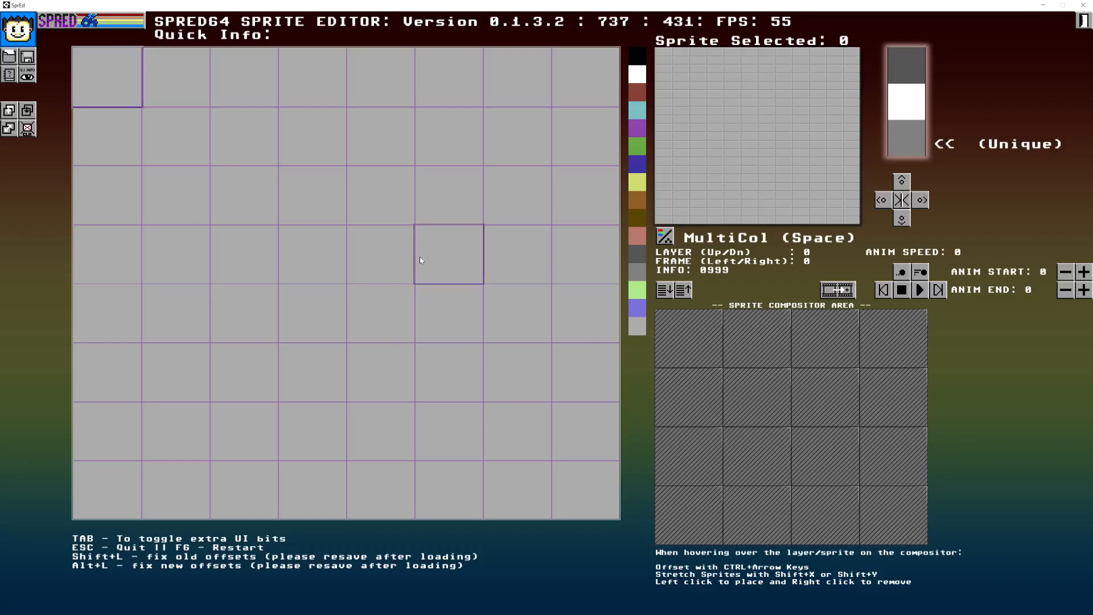
Load Turrican_2022.txt from the wips folder and advance the compositor to frame 4.
key("l")
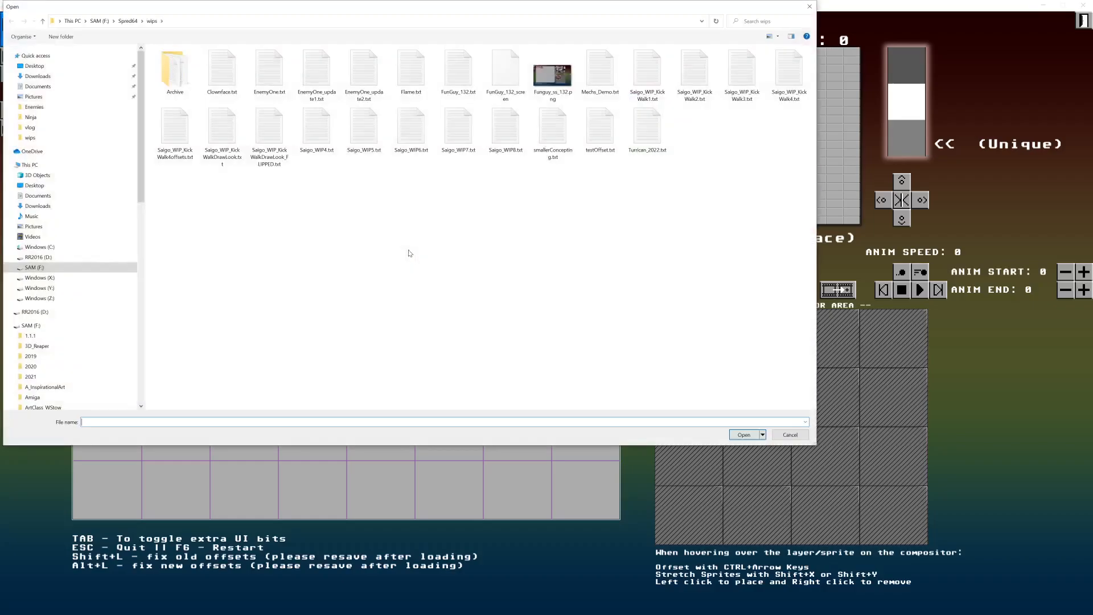
double_click(649, 141)
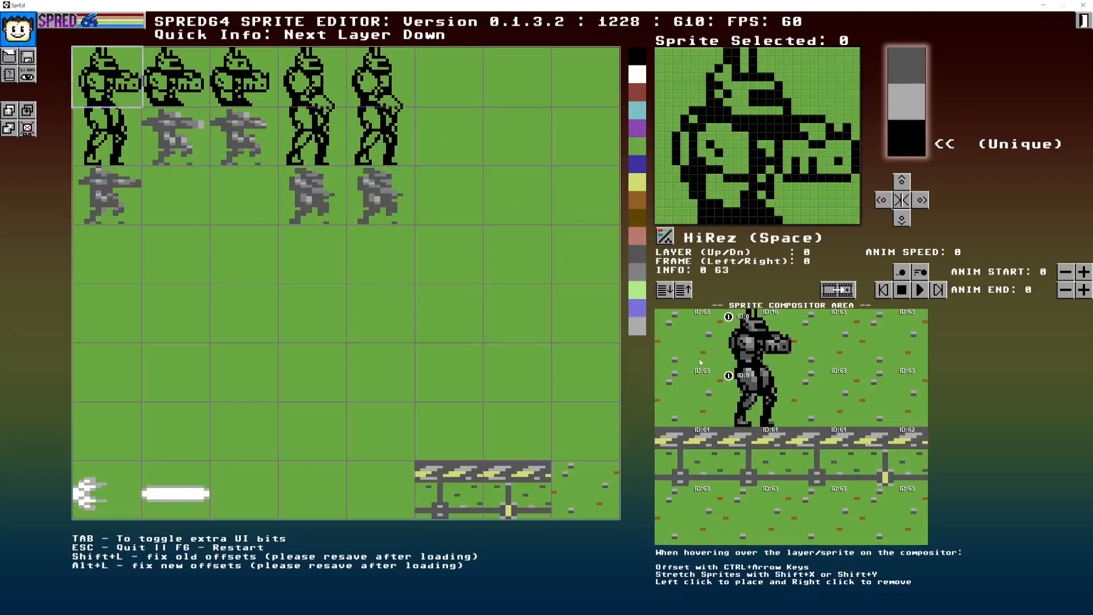
key("Right")
key("Right")
key("Right")
key("Right")
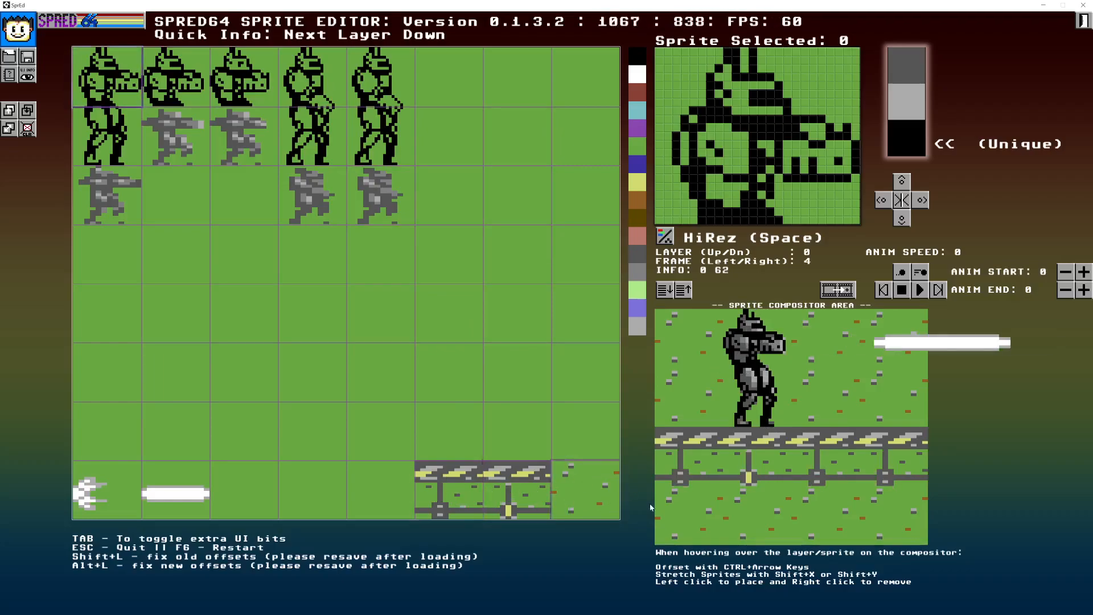
Try other background colours for the Turrican scene and set the background to purple.
right_click(639, 287)
right_click(641, 270)
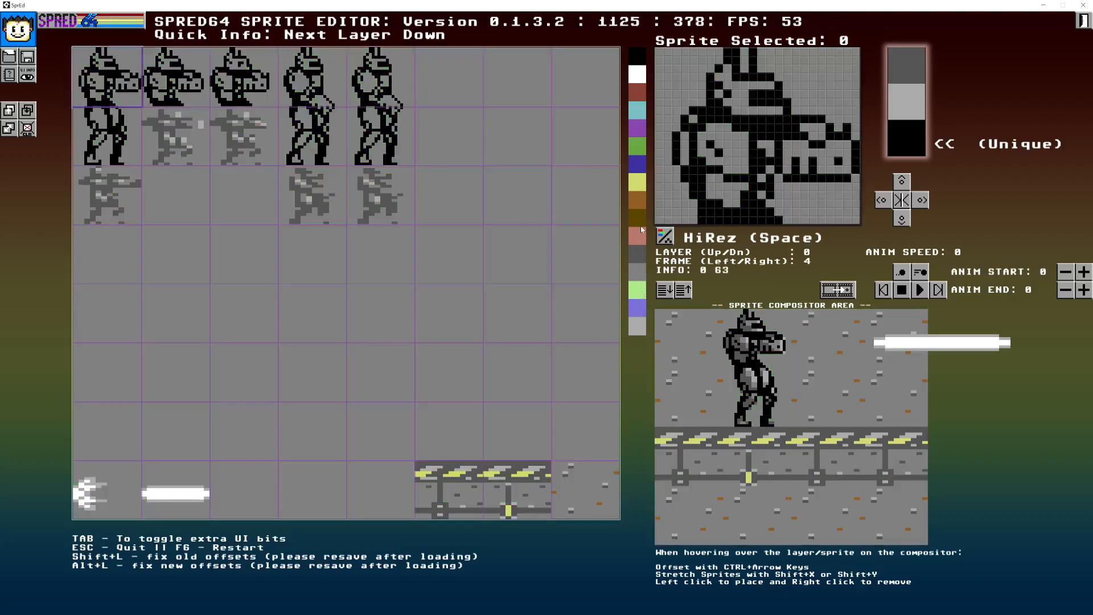
right_click(642, 166)
right_click(639, 131)
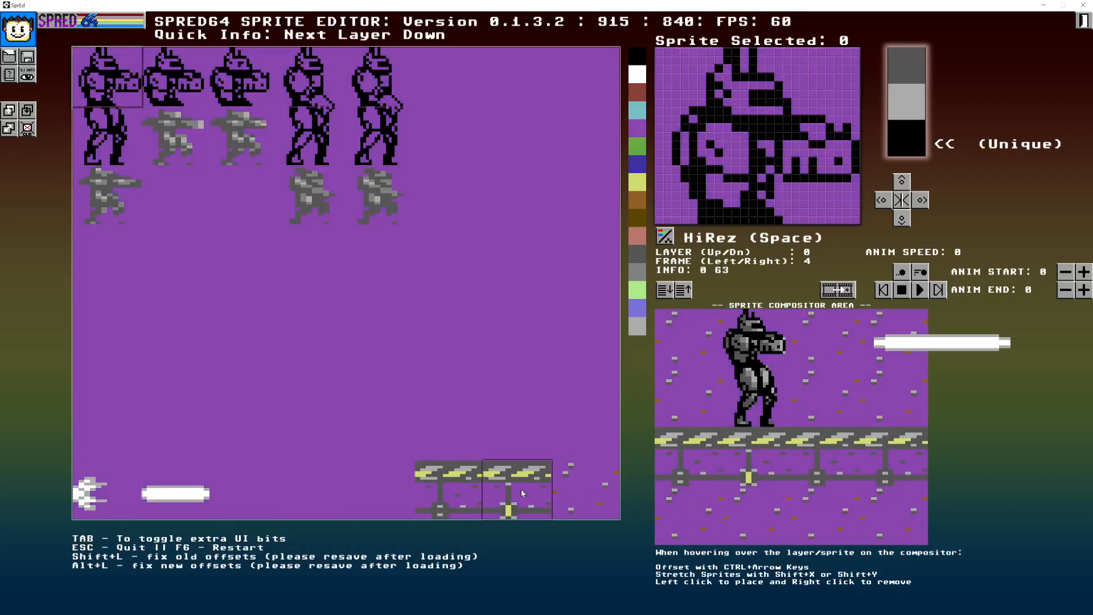
Step back and forth through the Turrican animation frames in the compositor and stop on frame 3.
key("Left")
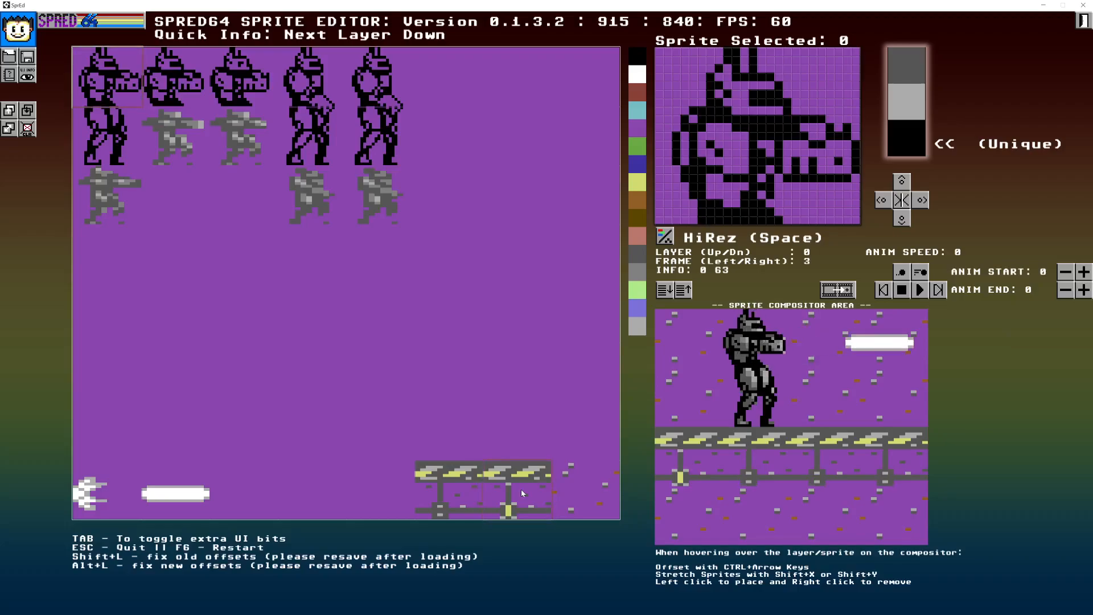
key("Right")
key("Right")
key("Left")
key("Left")
key("Left")
key("Left")
key("Left")
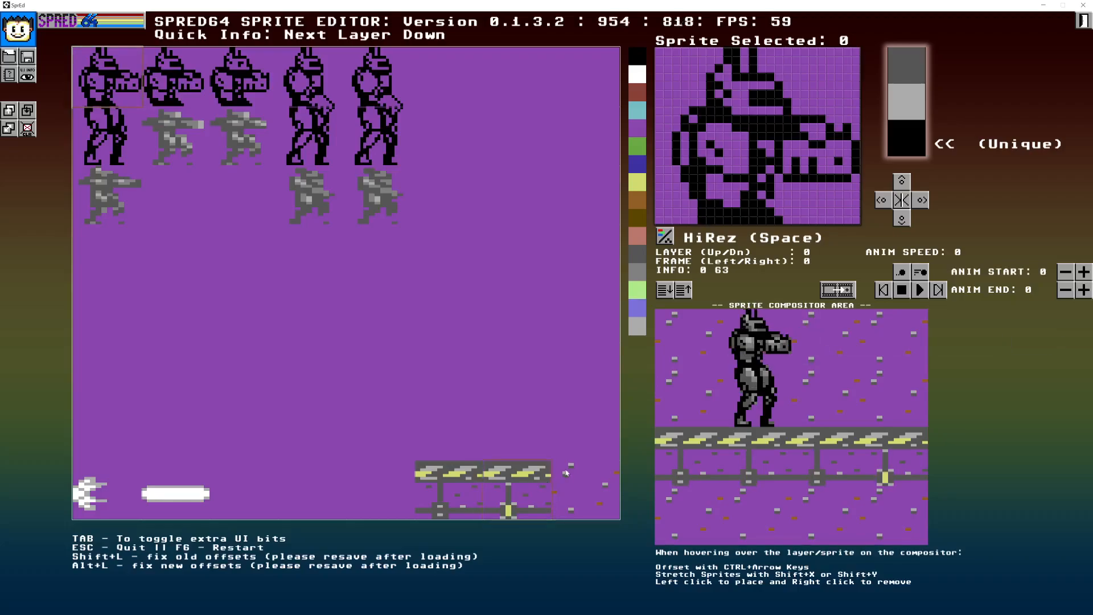
key("Right")
key("Right")
key("Right")
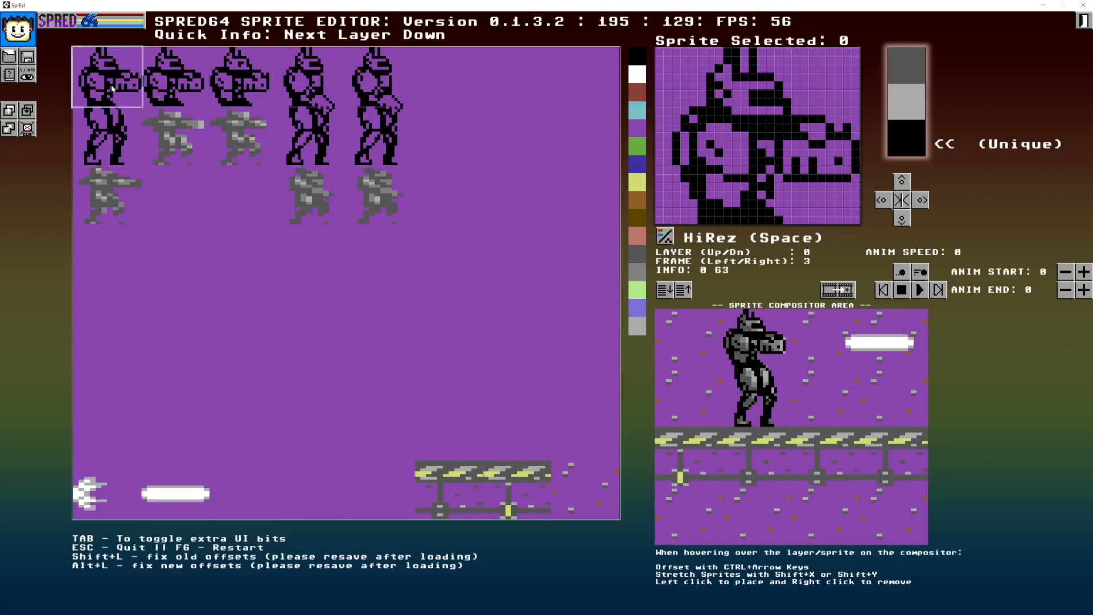
Toggle sprite 0 repeatedly between multicolour and hi-res display, leaving it in HiRez mode.
left_click(666, 239)
left_click(666, 239)
left_click(666, 238)
left_click(666, 238)
left_click(666, 240)
left_click(666, 240)
left_click(665, 240)
left_click(666, 240)
left_click(666, 240)
left_click(666, 240)
left_click(666, 240)
left_click(666, 240)
Toggle sprites 8, 1 and 2 in turn between multicolour and hi-res, returning each to HiRez mode.
left_click(111, 166)
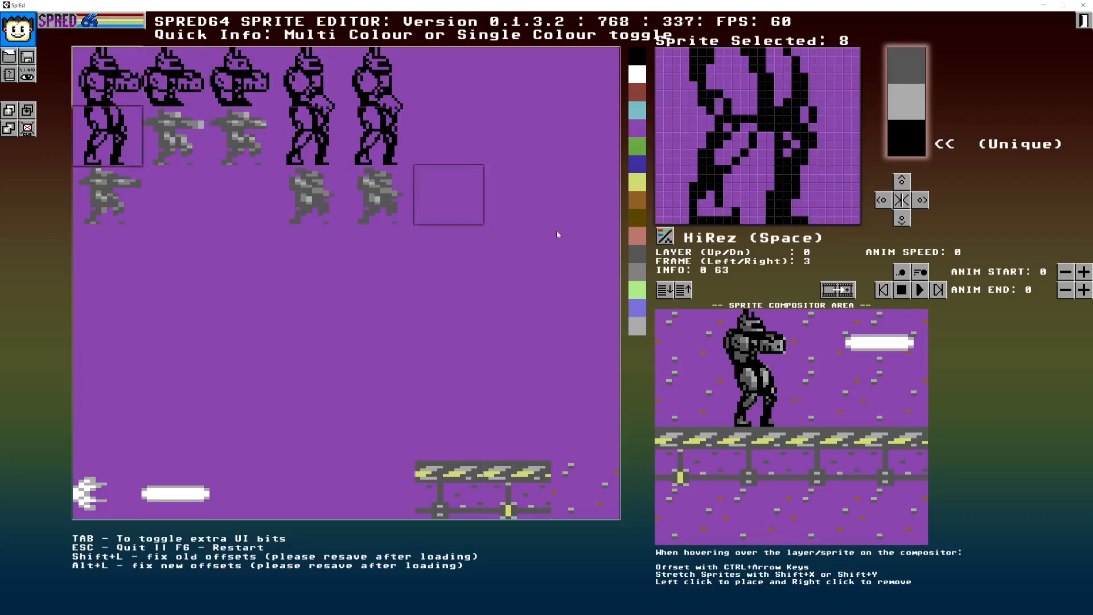
left_click(666, 238)
left_click(666, 239)
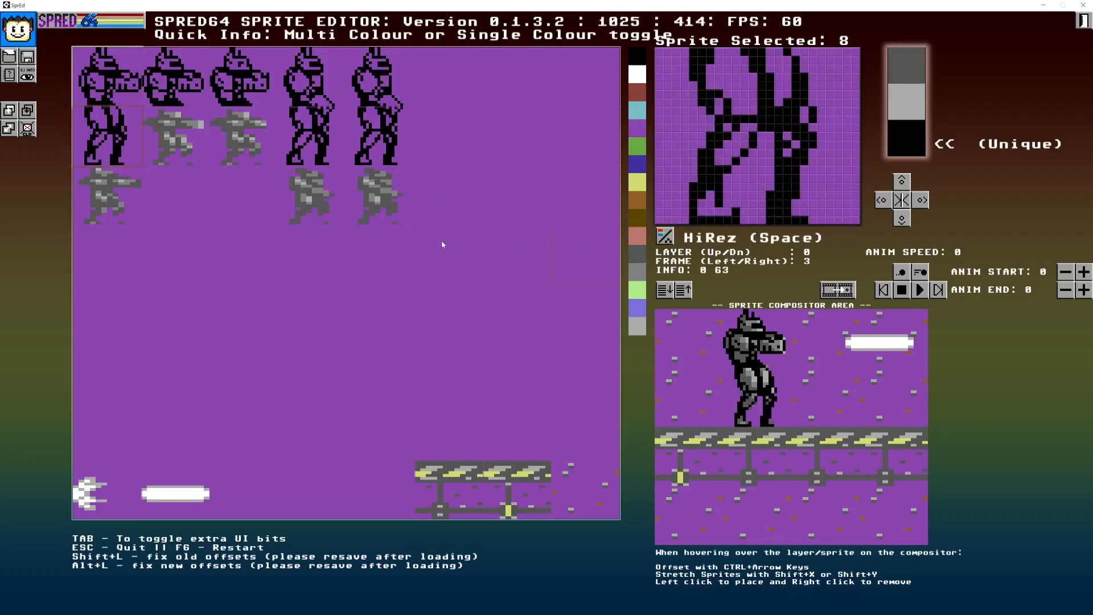
left_click(184, 84)
left_click(671, 240)
left_click(667, 240)
left_click(250, 89)
left_click(666, 238)
left_click(665, 236)
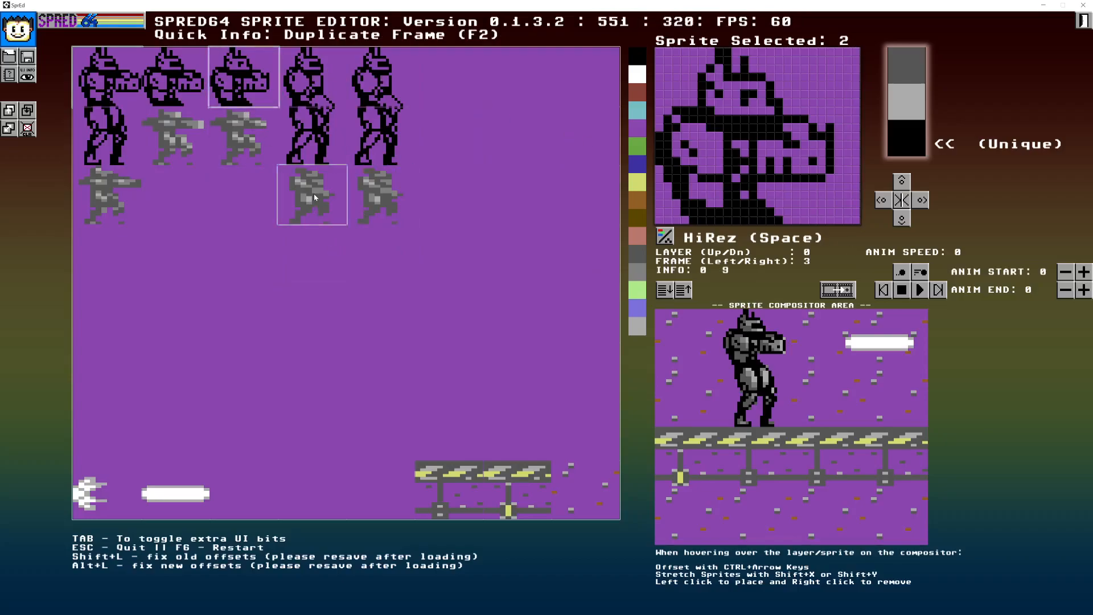
Place the multicolour sprite 19 in the compositor's first cell on layer 3 of frame 3.
left_click(308, 213)
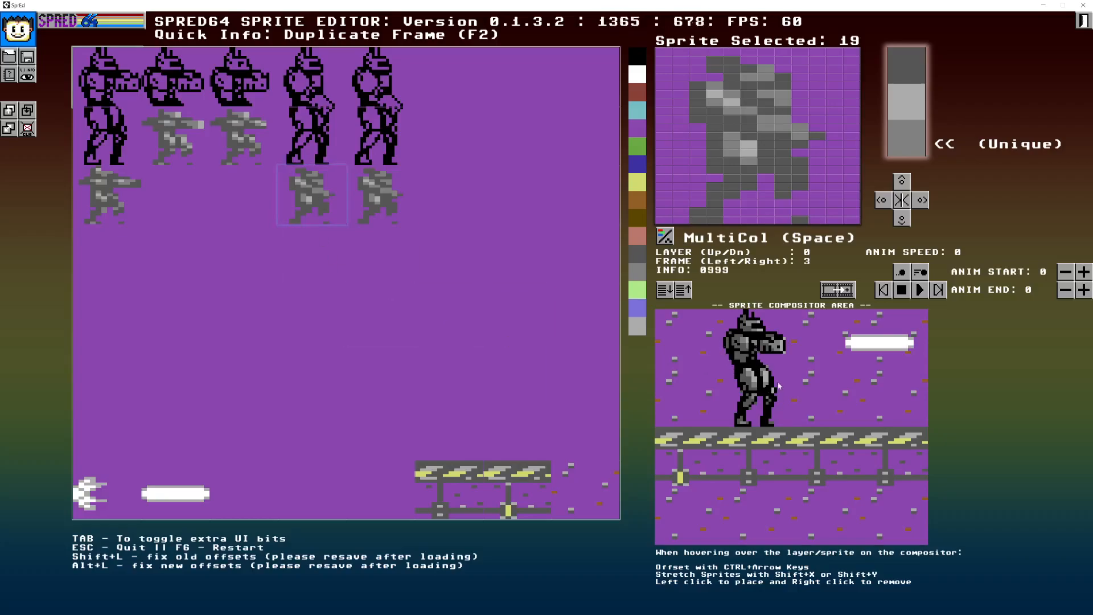
key("Up")
key("Up")
key("Up")
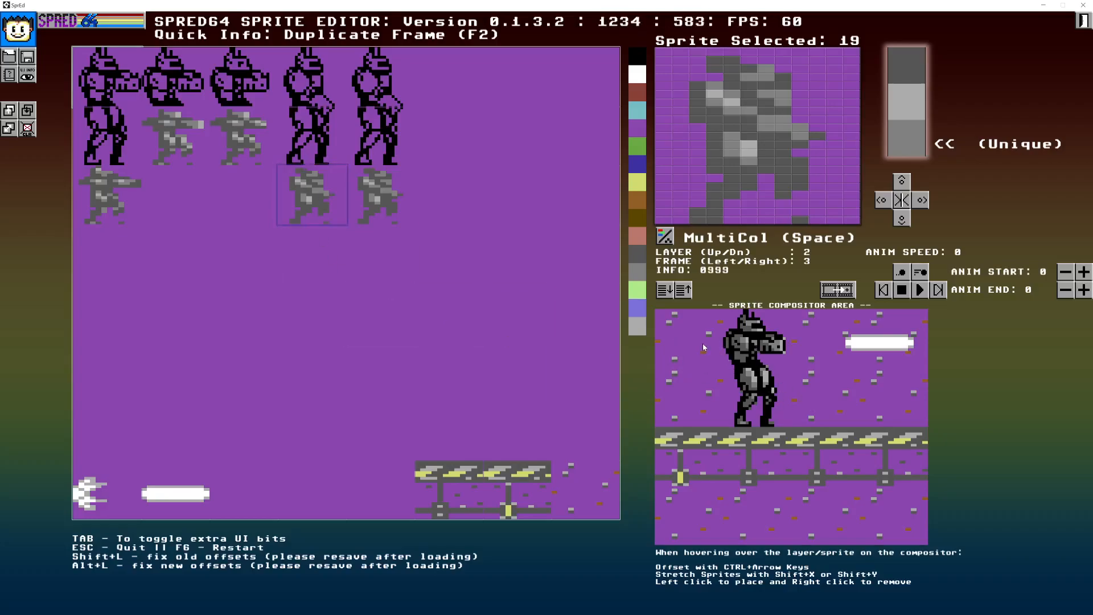
left_click(687, 347)
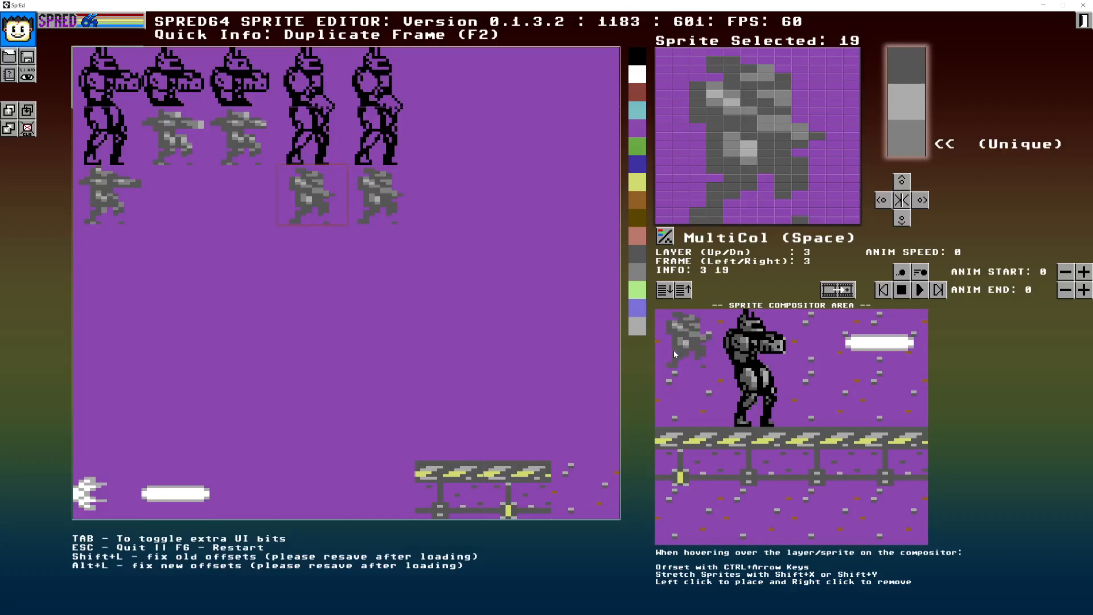
Try the vertical and horizontal stretching of the placed sprite 19, and remove it from the compositor.
key("shift+y")
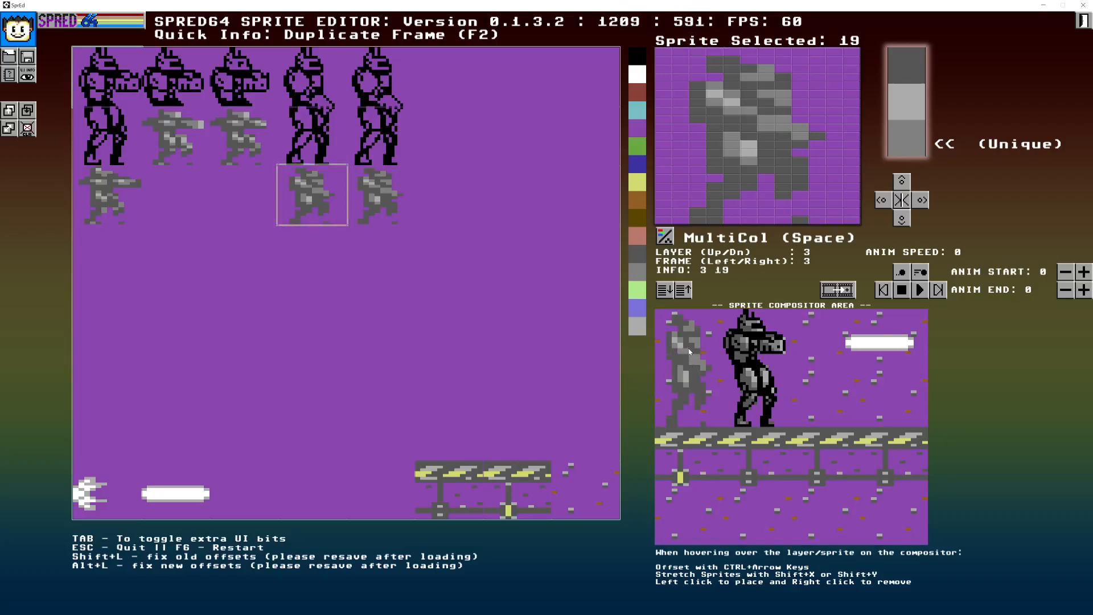
key("shift+x")
key("shift+x")
key("shift+x")
key("shift+x")
key("shift+y")
key("shift+y")
key("shift+y")
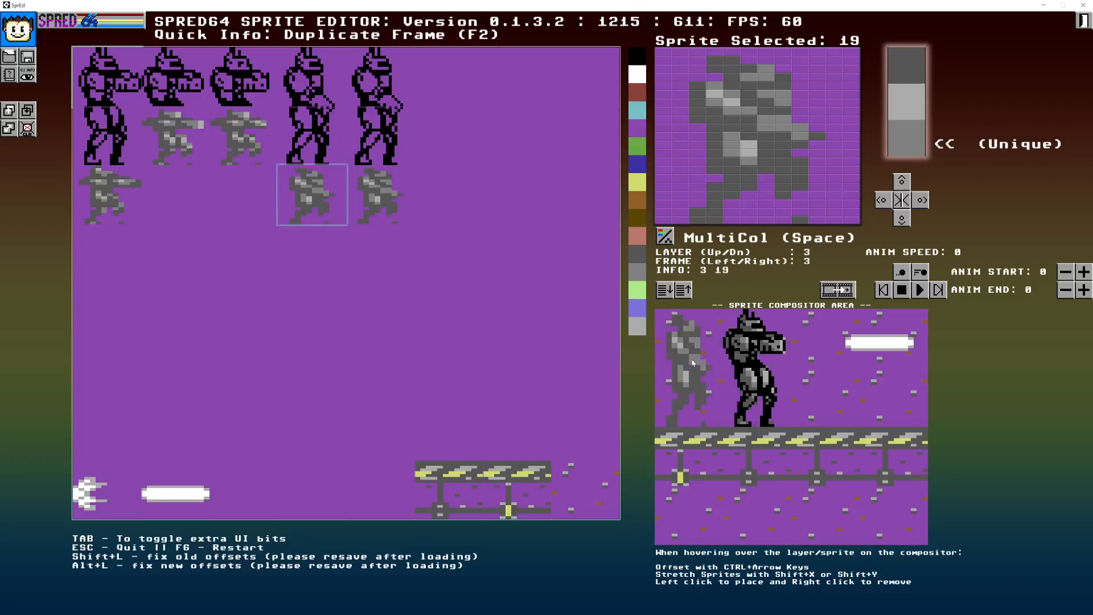
right_click(690, 341)
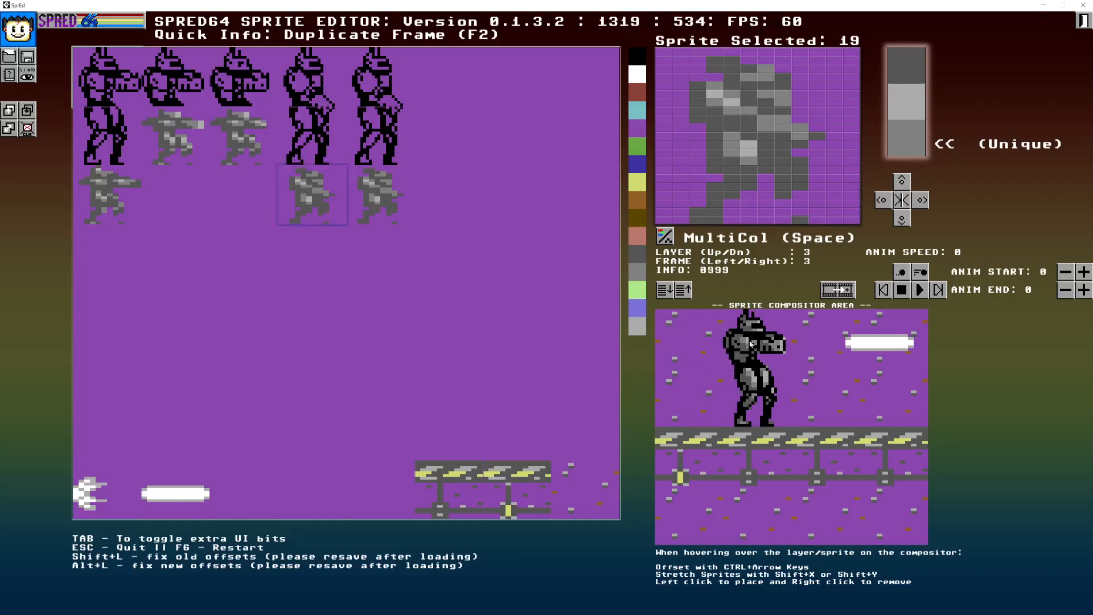
Advance the compositor to the empty frame 8.
key("Right")
key("Right")
key("Right")
key("Right")
key("Right")
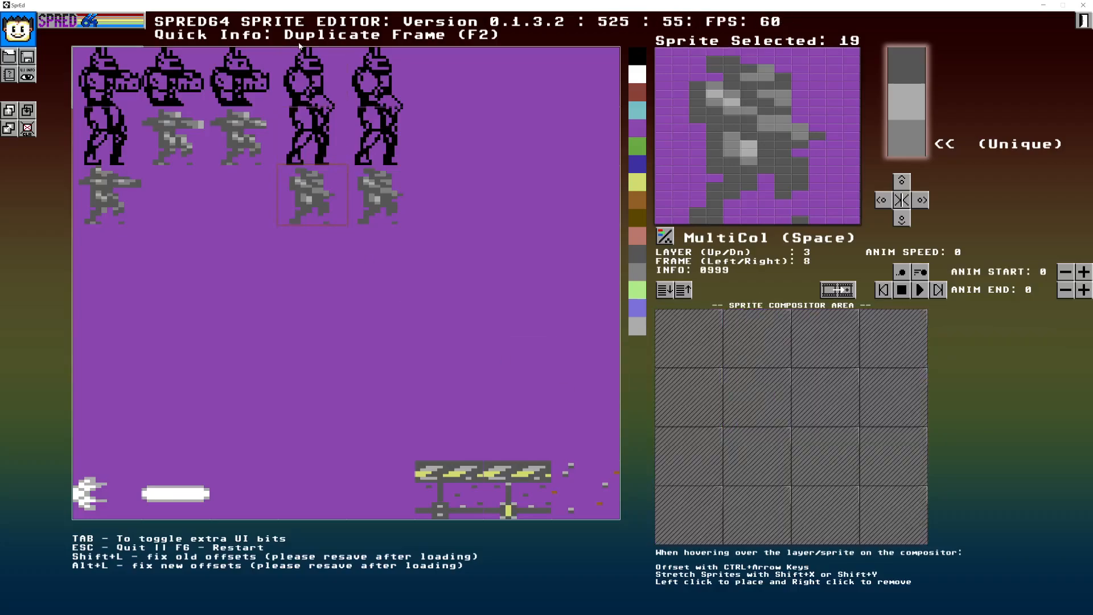
Place the hi-res sprite 0 in the compositor's first cell on layer 1 of frame 8, and try painting and erasing its lower-left corner pixel.
left_click(123, 80)
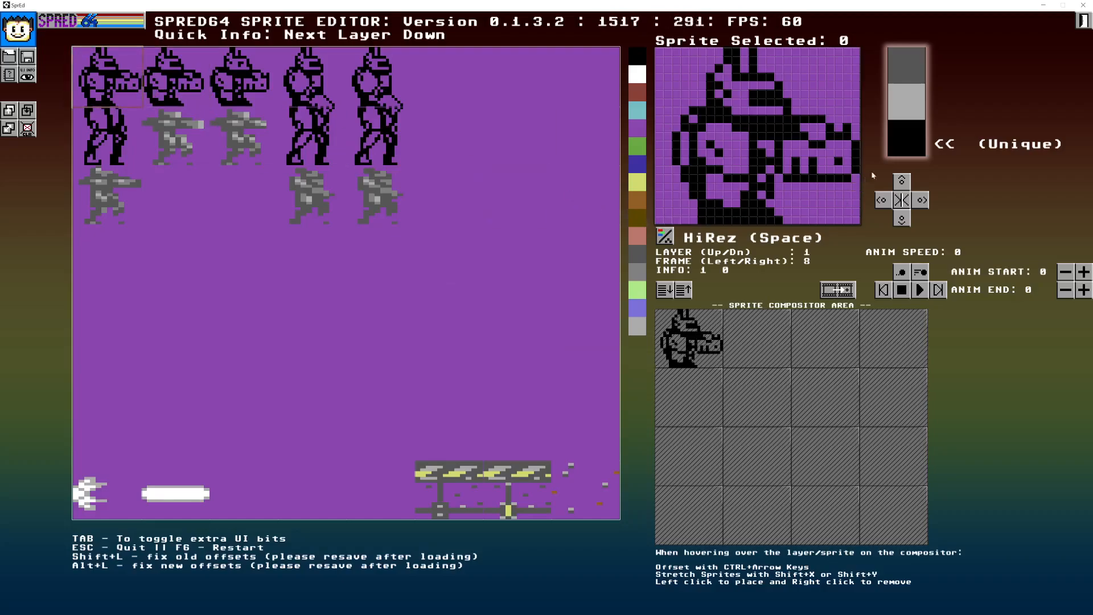
left_click(659, 223)
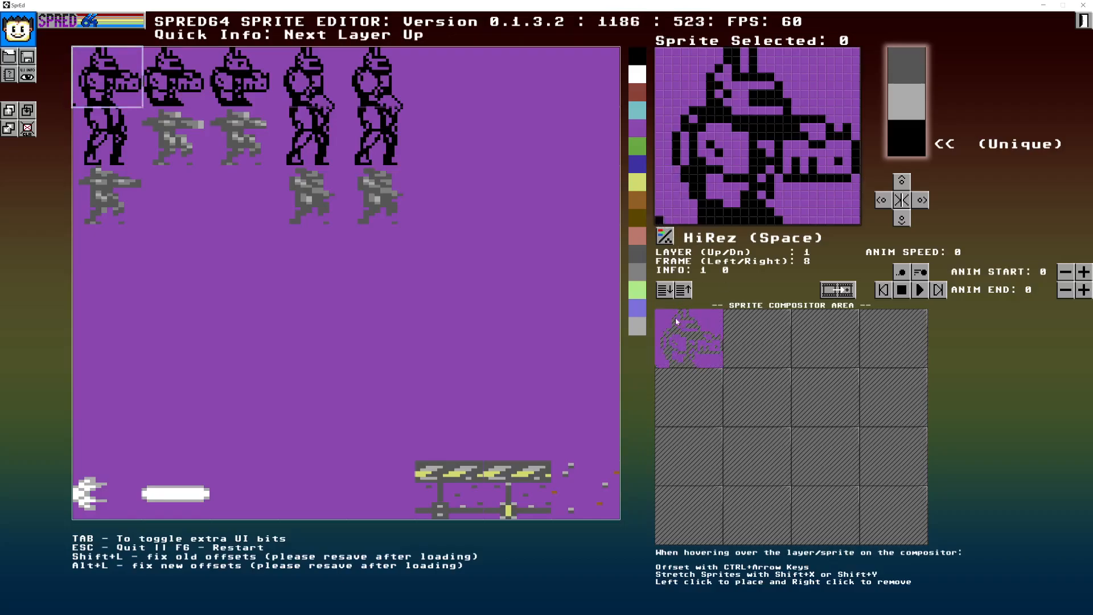
right_click(660, 223)
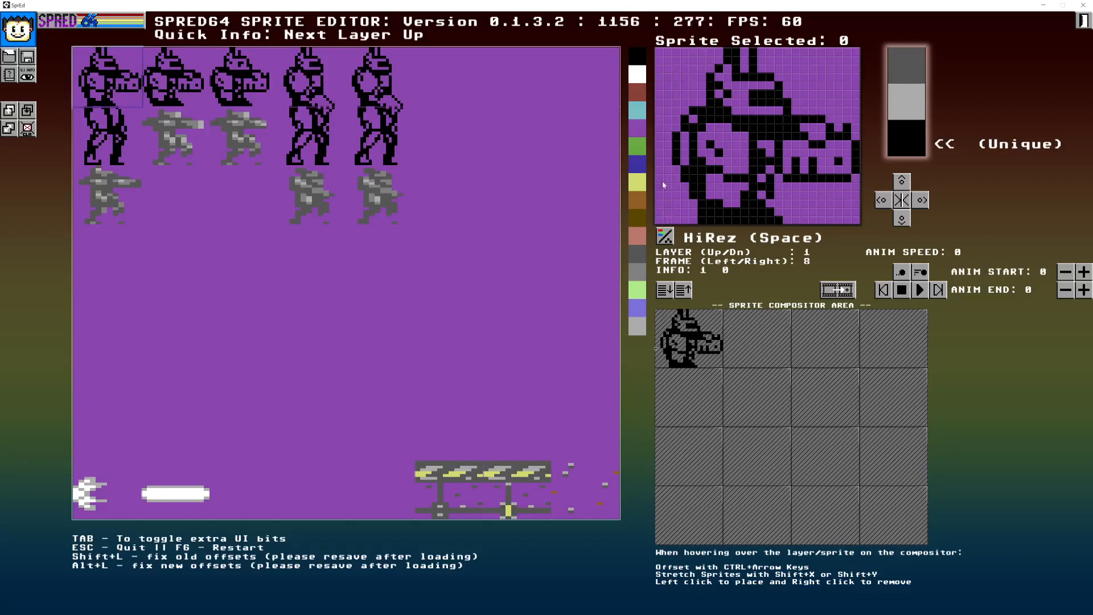
left_click(658, 222)
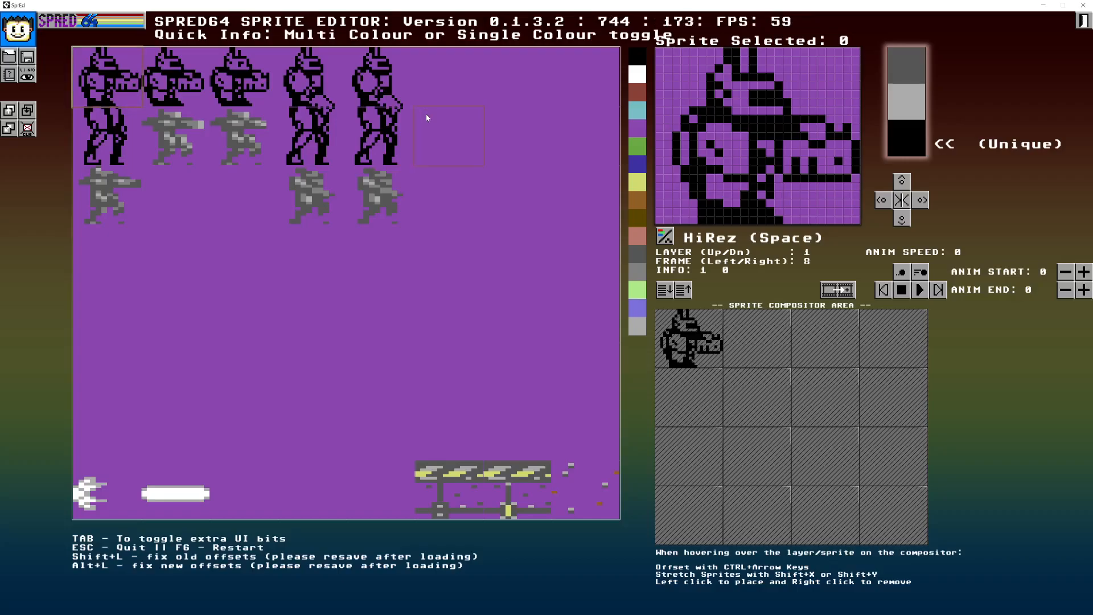
Place the hi-res sprite 8 in the compositor cell directly below sprite 0 and show the sprite IDs on the cells.
left_click(88, 135)
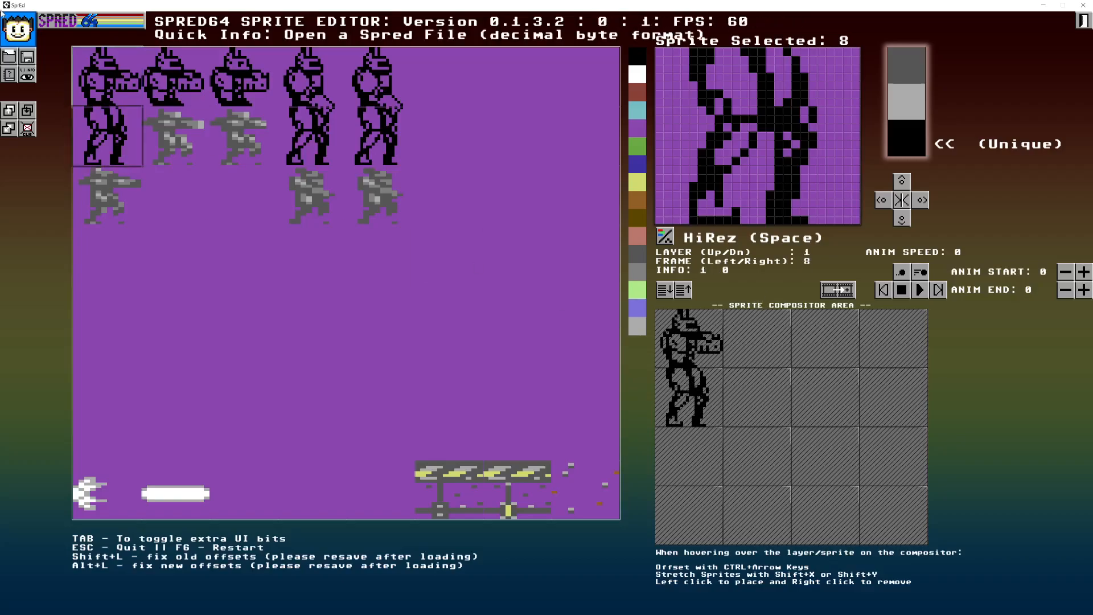
left_click(27, 77)
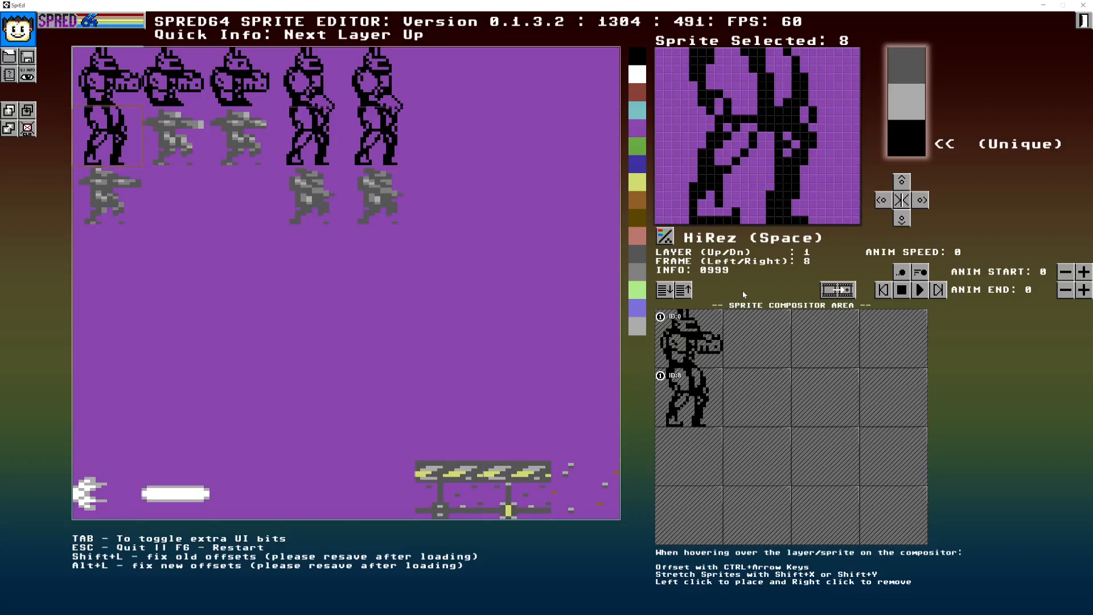
Place the multicolour sprite 16 in the compositor's first cell on layer 0, stretched vertically across two cells.
key("Down")
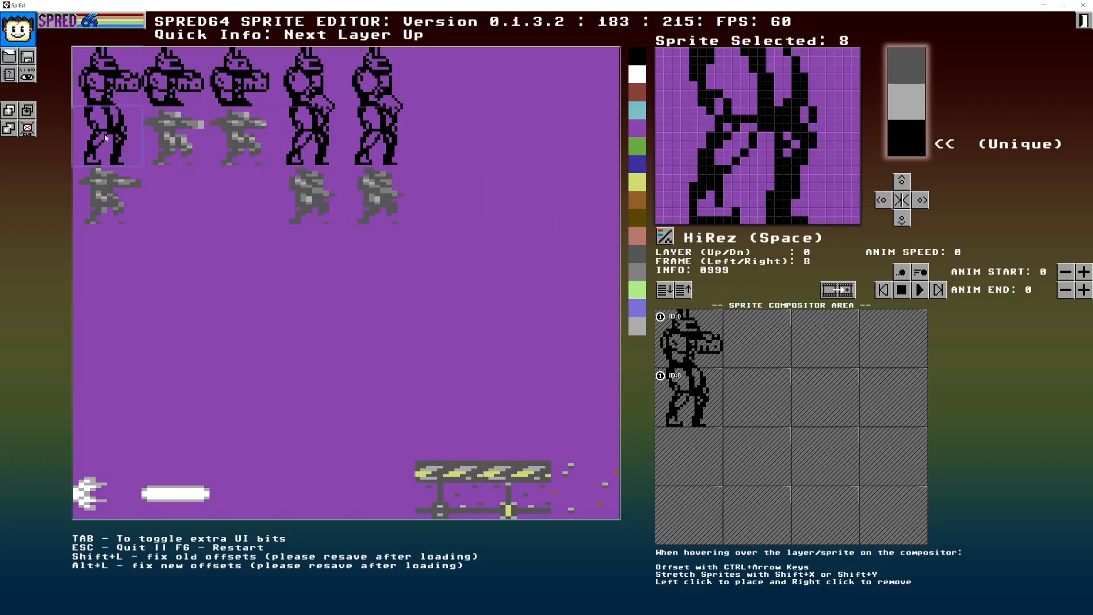
left_click(110, 190)
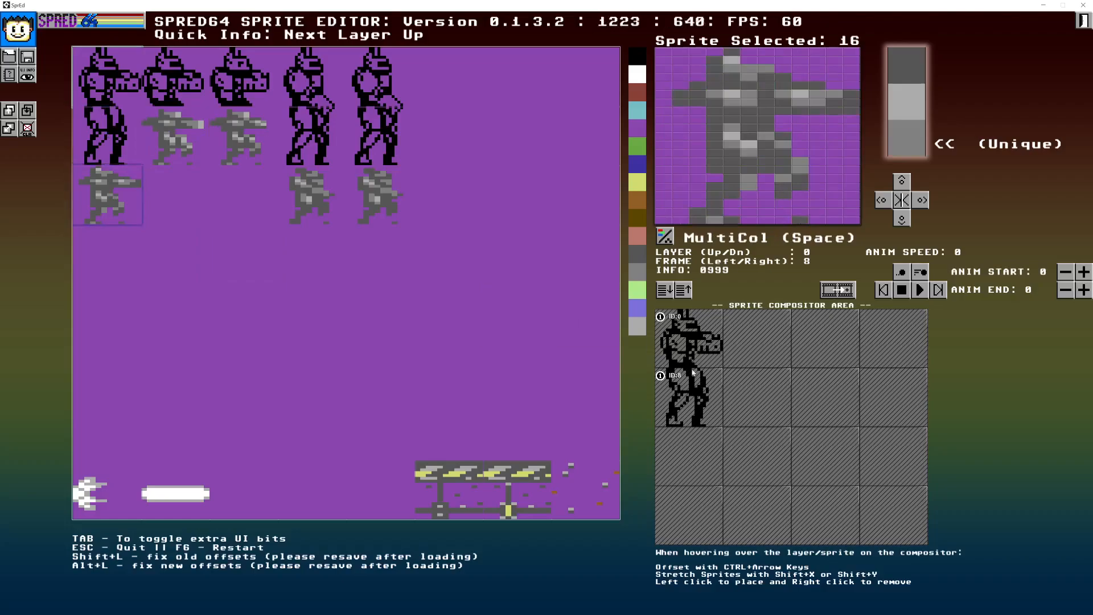
left_click(686, 344)
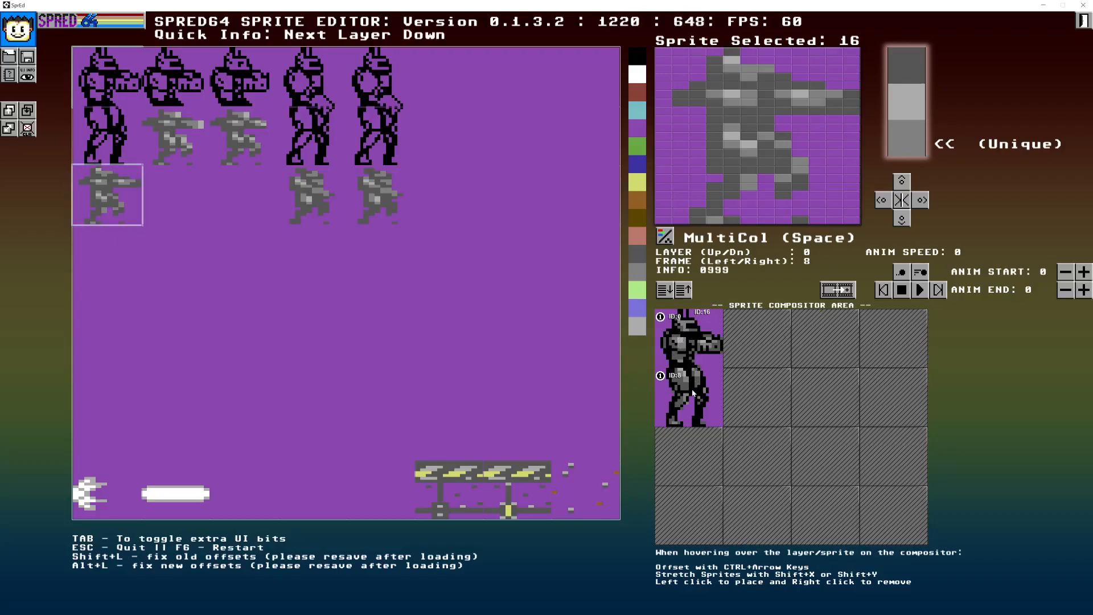
Stretch the outline sprites 8 and 0 on layer 1 and the multicolour sprite 16 on layer 0 horizontally.
key("Up")
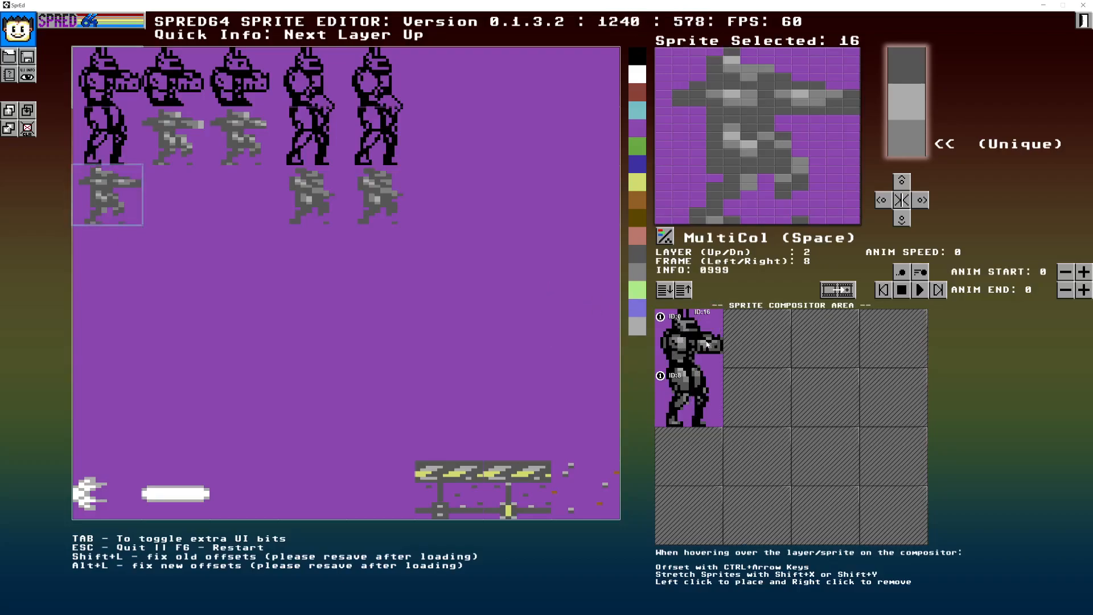
left_click(692, 403)
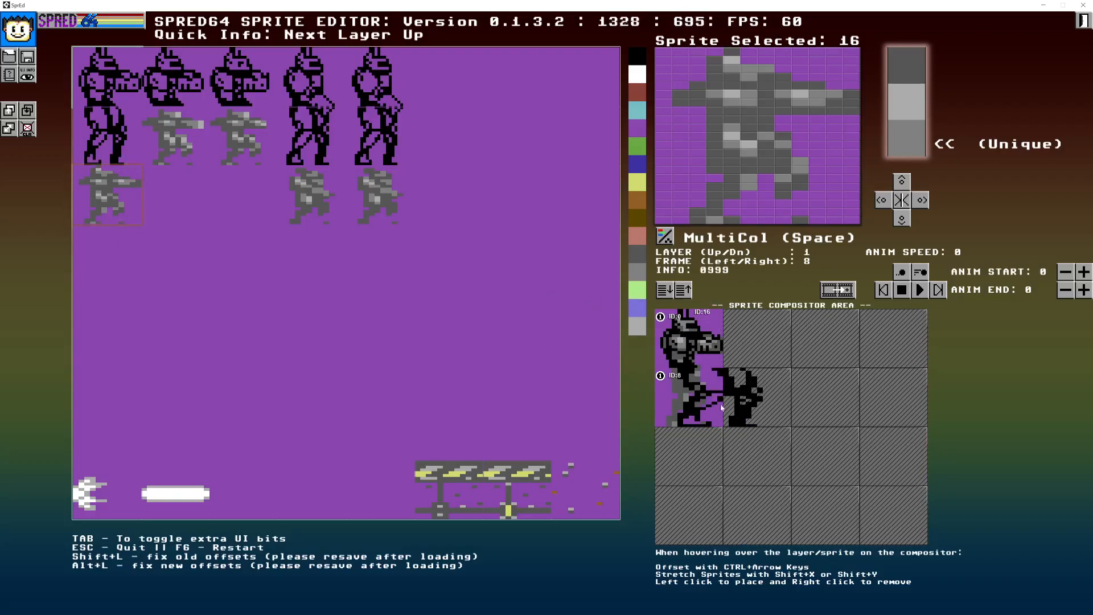
left_click(691, 339)
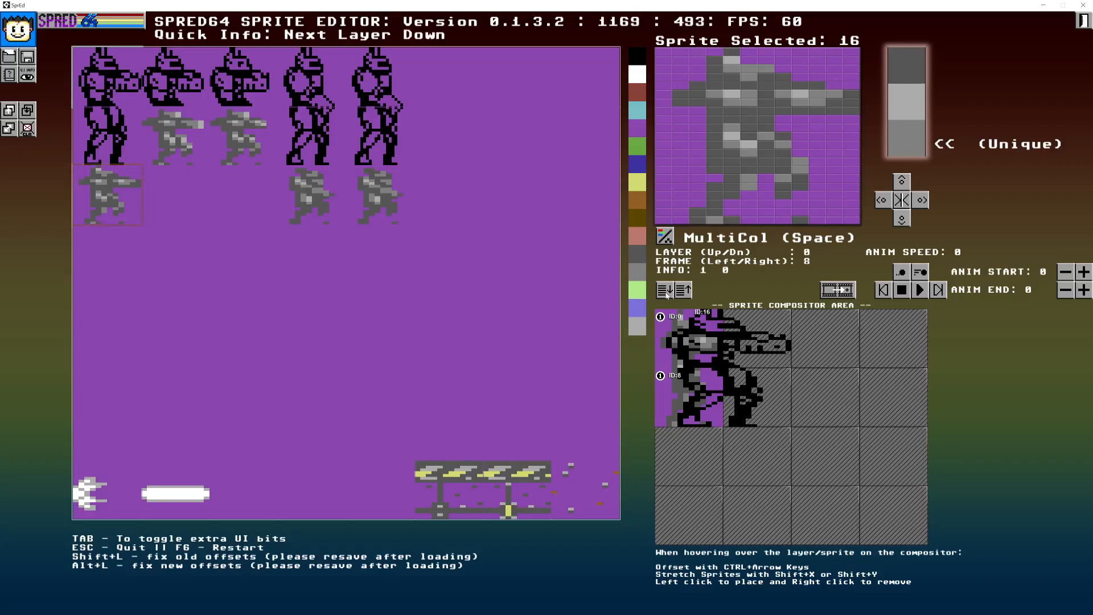
key("shift+x")
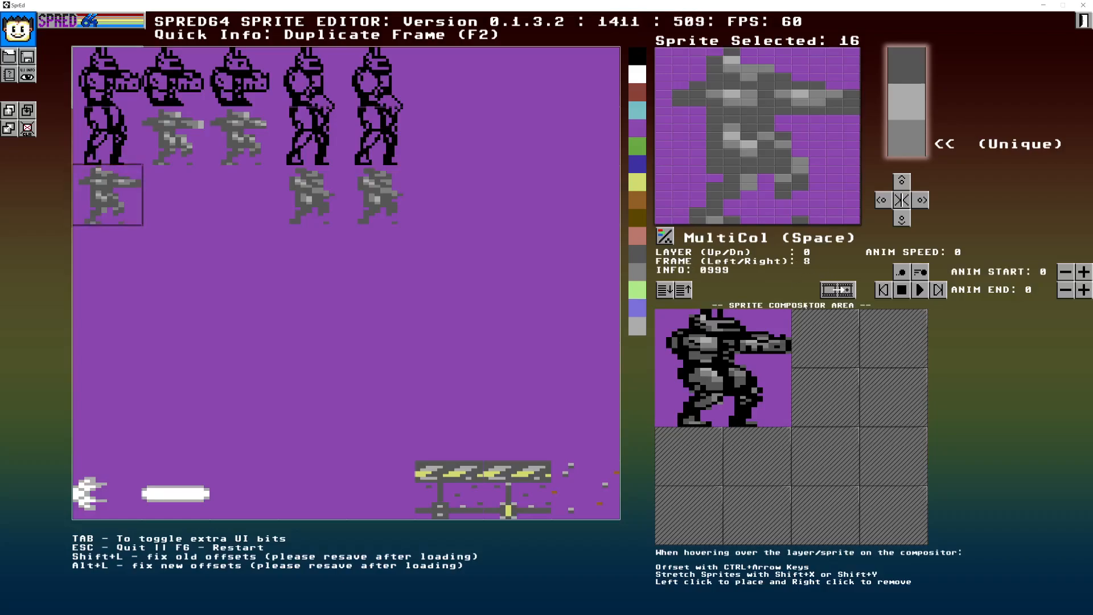
On layer 1 of frame 8, place the hi-res sprite 1 in the first cell and sprite 8 below it, both stretched horizontally.
left_click(883, 291)
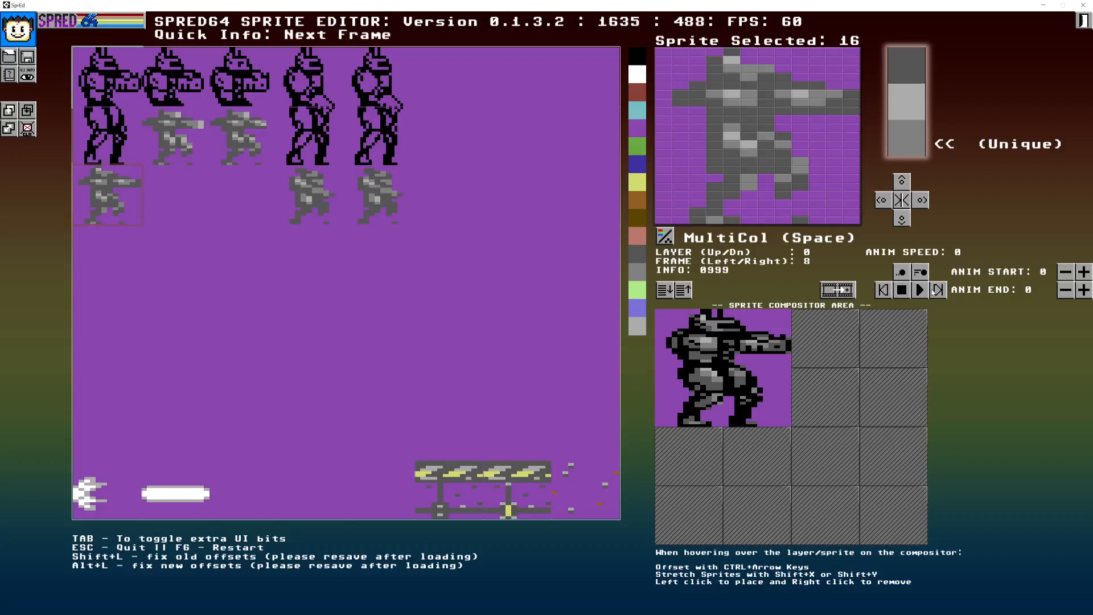
left_click(883, 291)
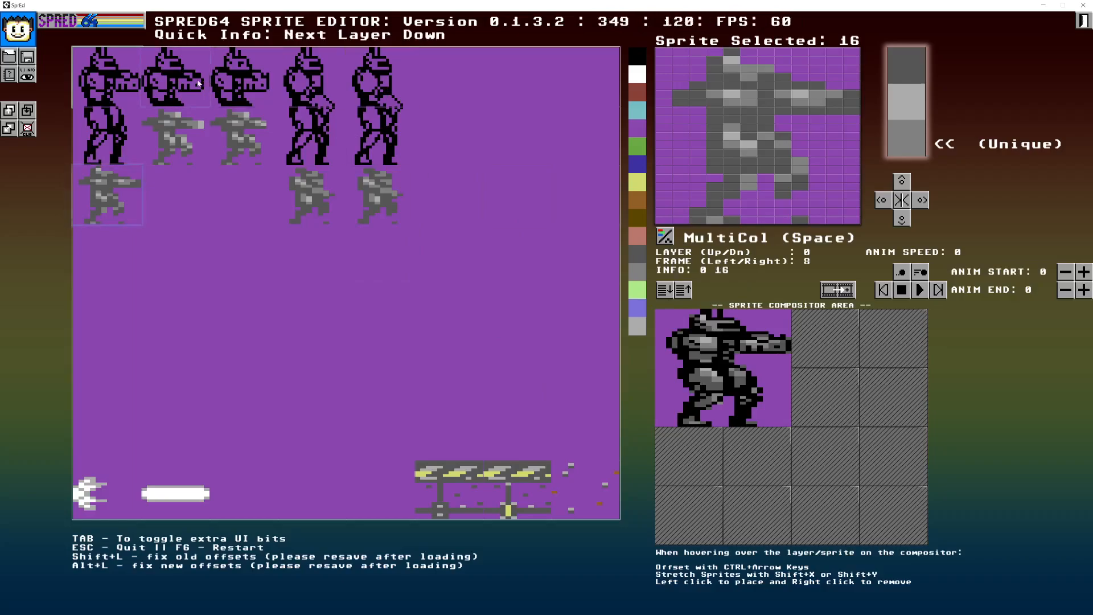
left_click(176, 63)
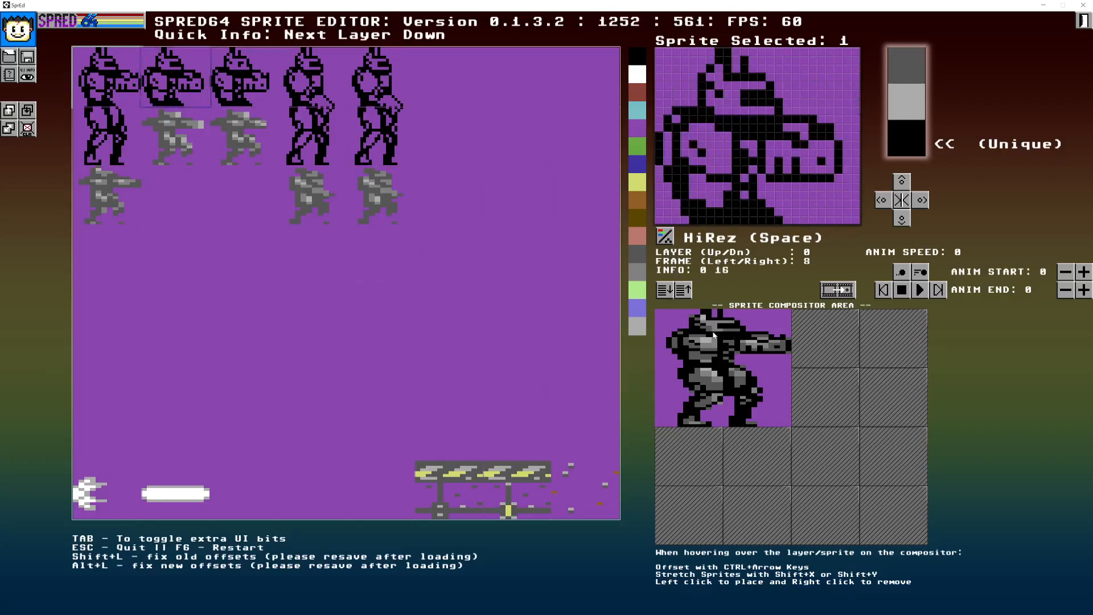
key("Up")
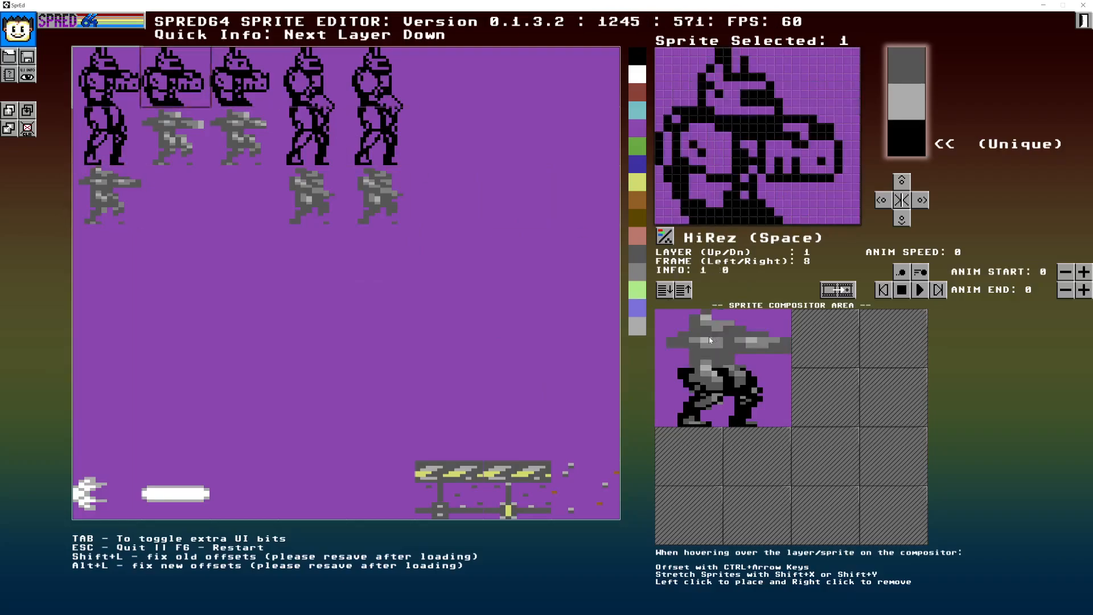
left_click(706, 342)
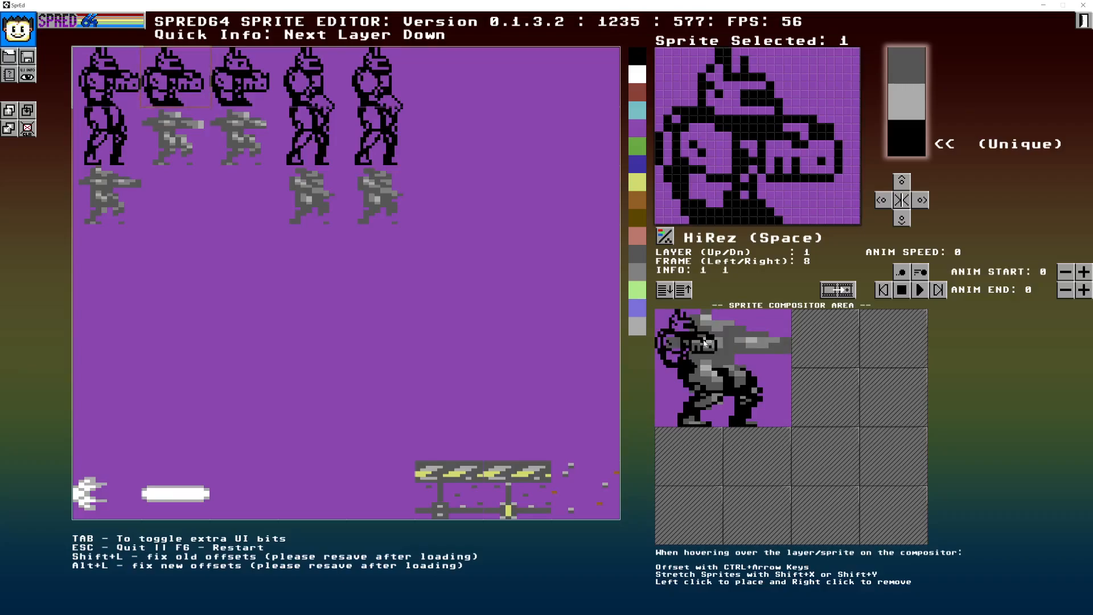
key("shift+x")
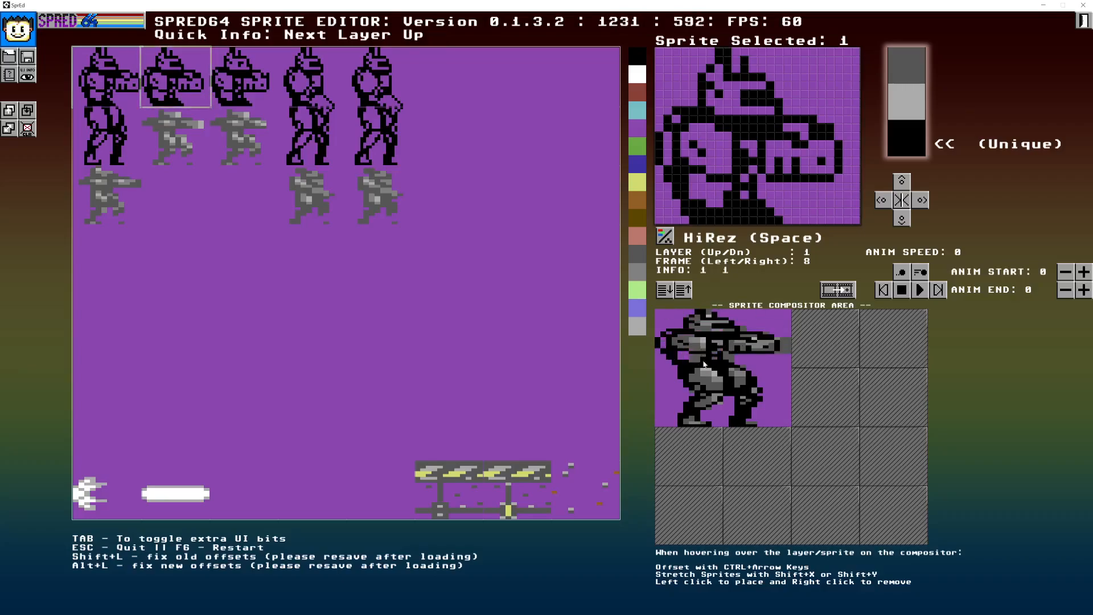
key("shift+y")
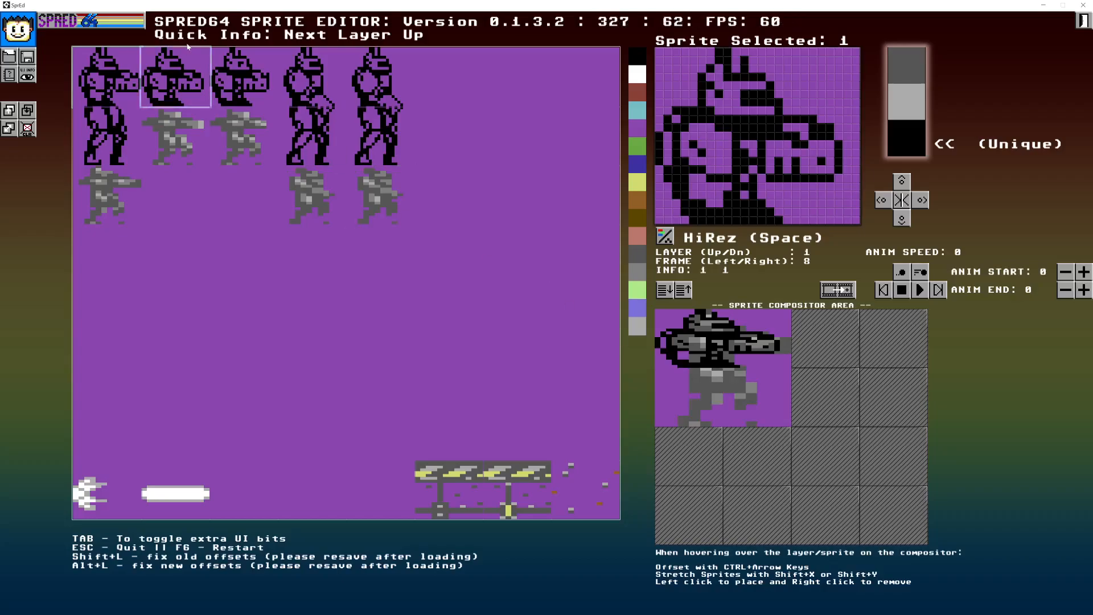
left_click(106, 142)
left_click(701, 407)
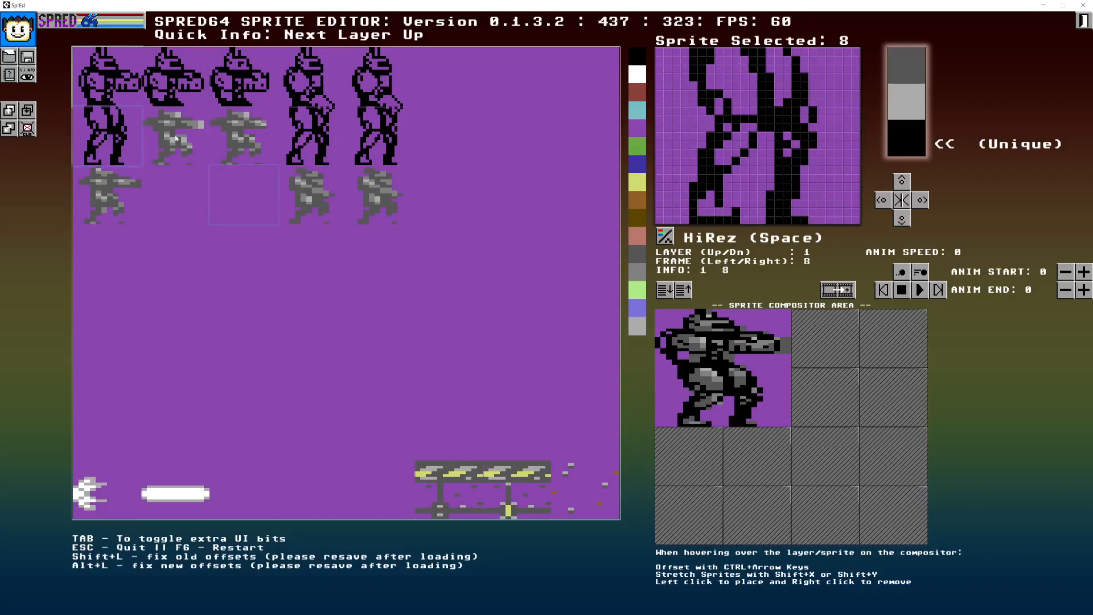
Replace sprite 16 on layer 0 of frame 8 with the multicolour sprite 9, stretched horizontally and vertically.
left_click(170, 131)
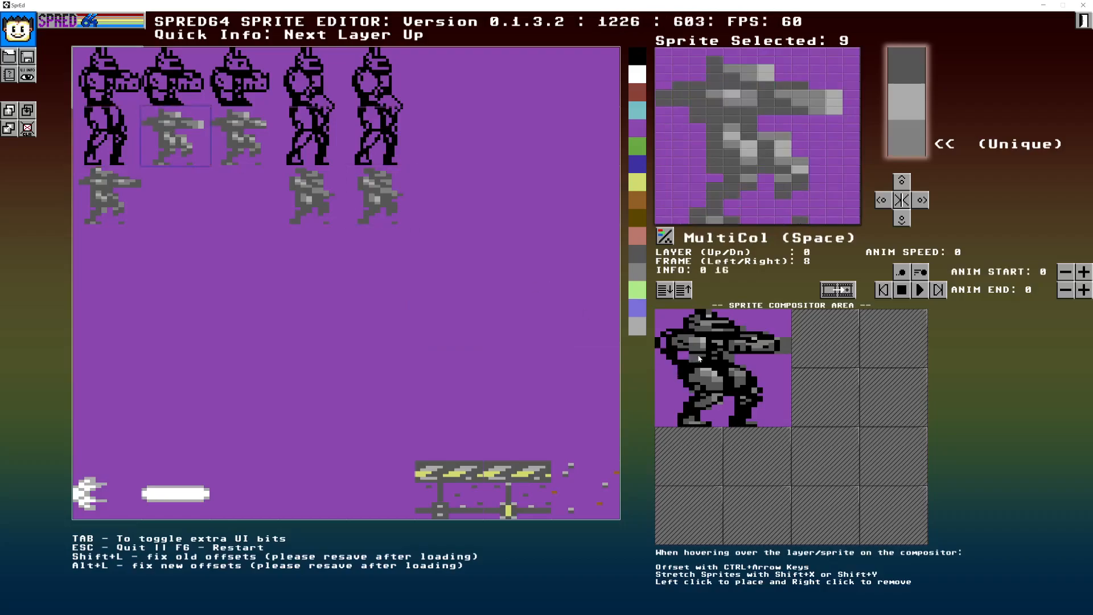
right_click(704, 336)
left_click(698, 339)
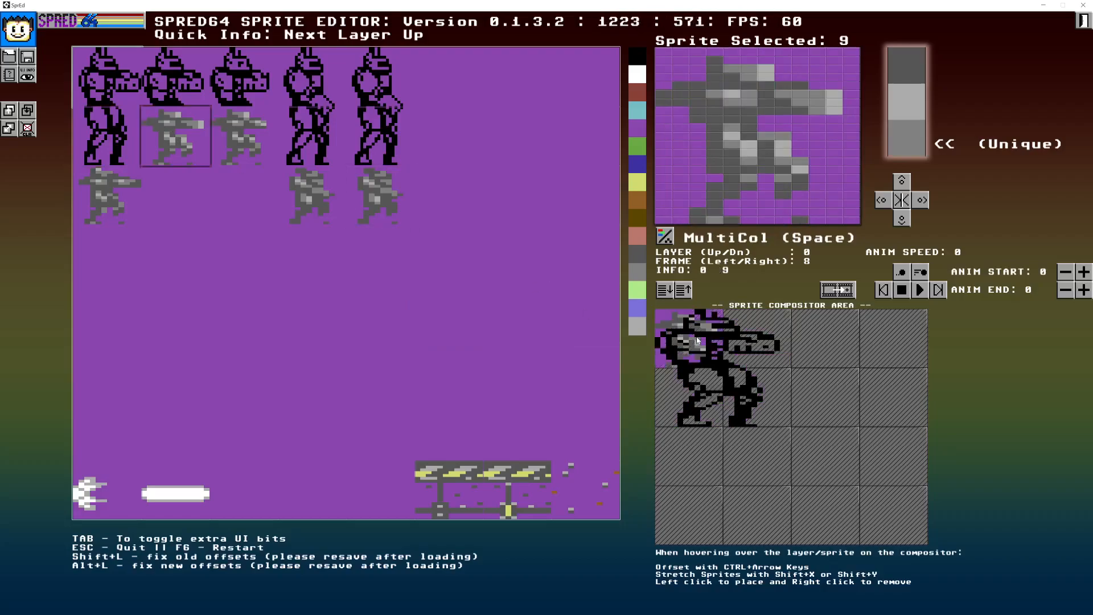
key("shift+x")
key("shift+y")
key("shift+x")
key("shift+x")
Step back to frame 7 and forward again to compare the neighbouring poses with the edited frame 8.
key("Left")
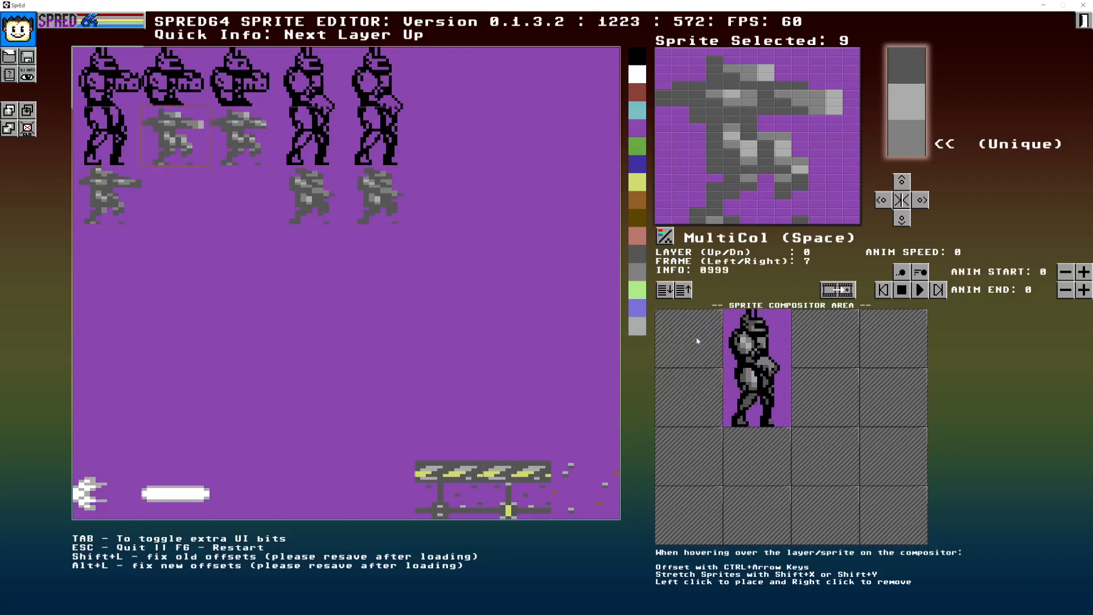
key("Right")
key("Right")
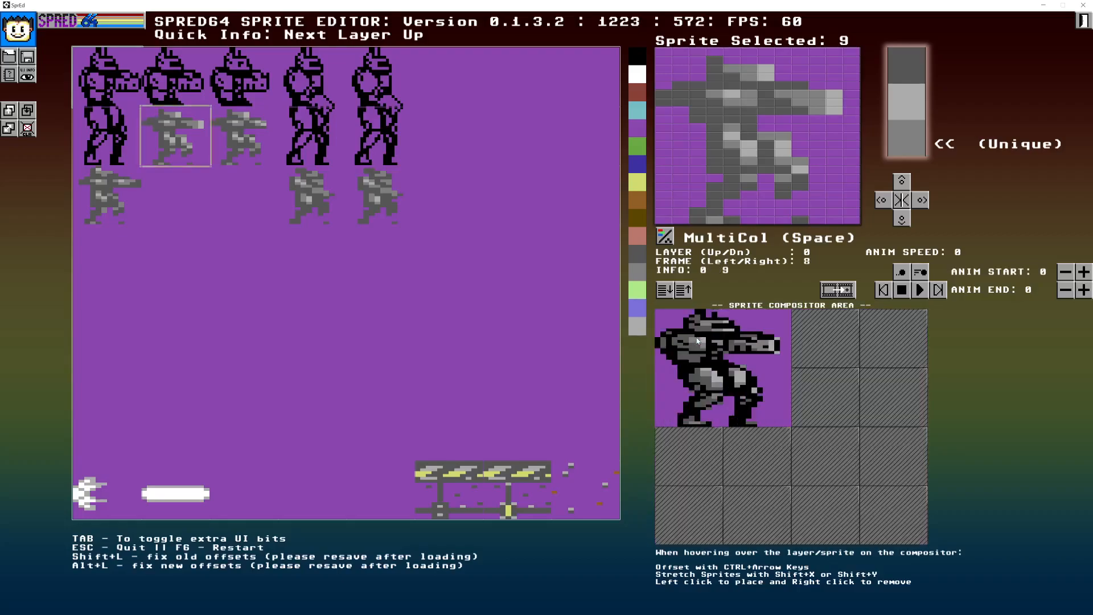
right_click(697, 340)
left_click(696, 341)
key("Left")
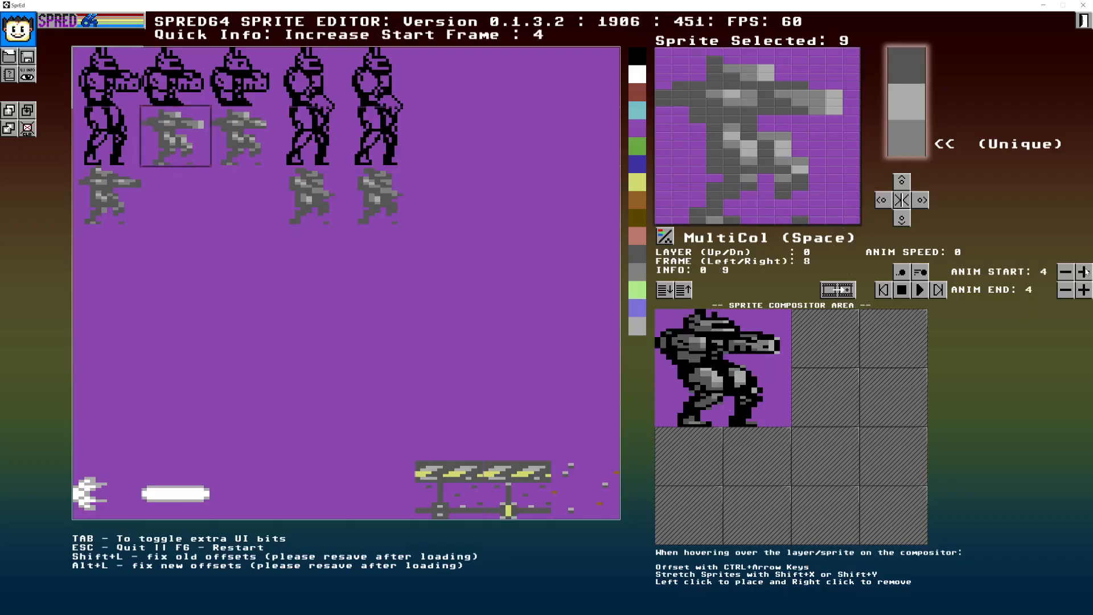
Set the animation range to start at frame 8 and end at frame 9, and preview its playback.
left_click(1084, 272)
left_click(1083, 290)
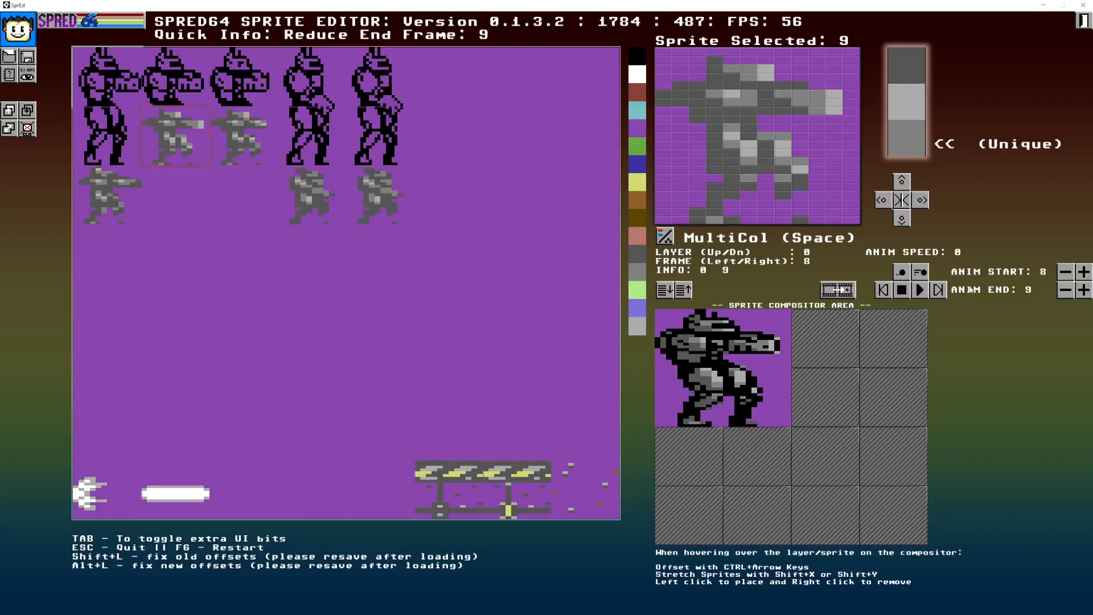
left_click(919, 290)
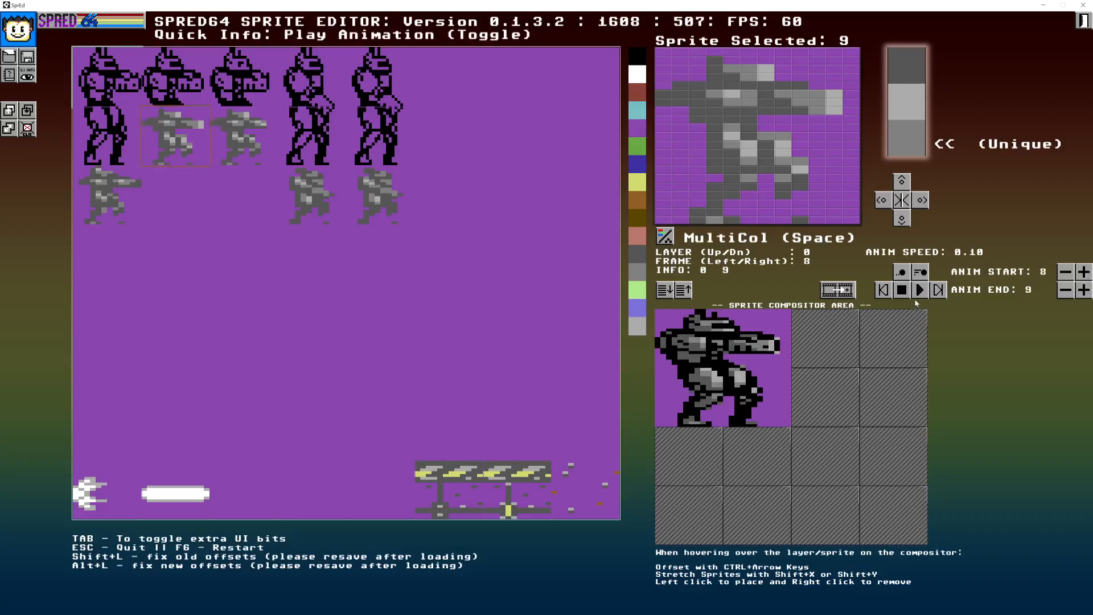
left_click(900, 289)
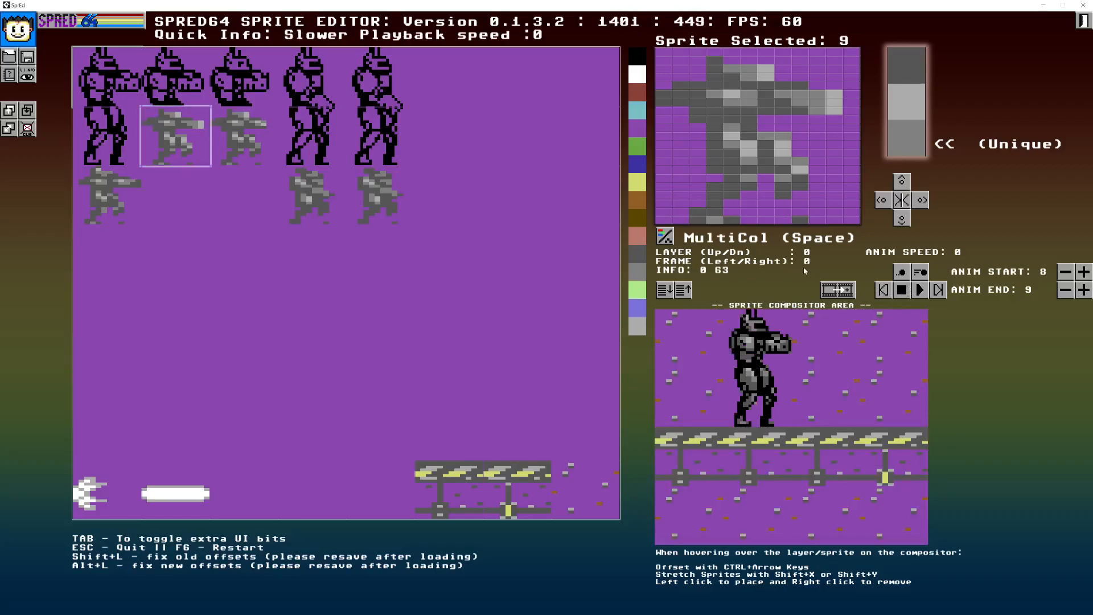
Set the animation range to start at frame 0 and end at frame 6, and play it.
left_click(883, 292)
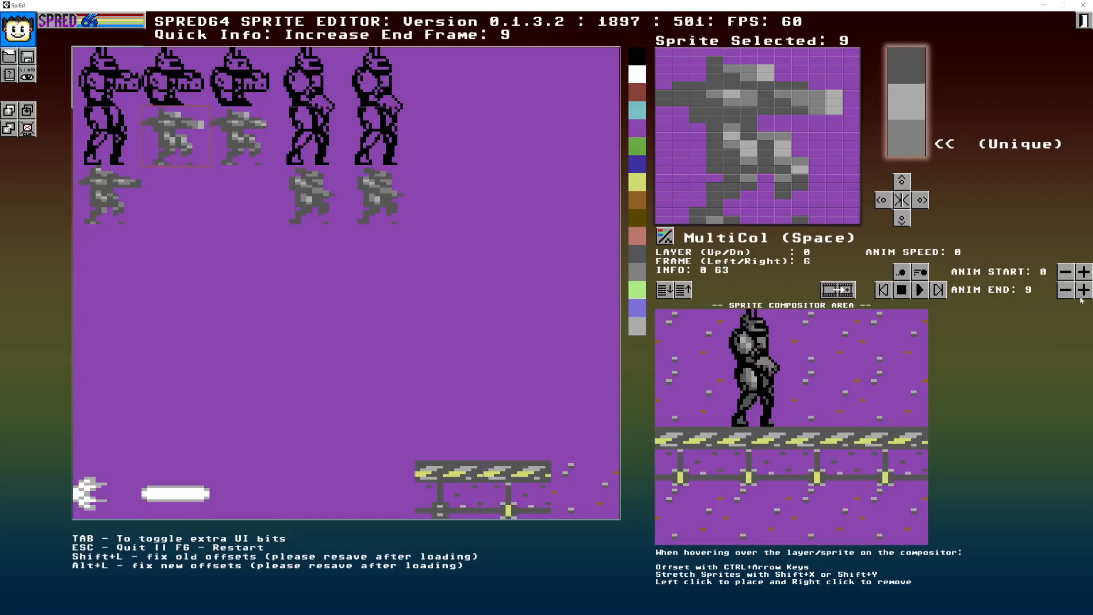
left_click(1073, 291)
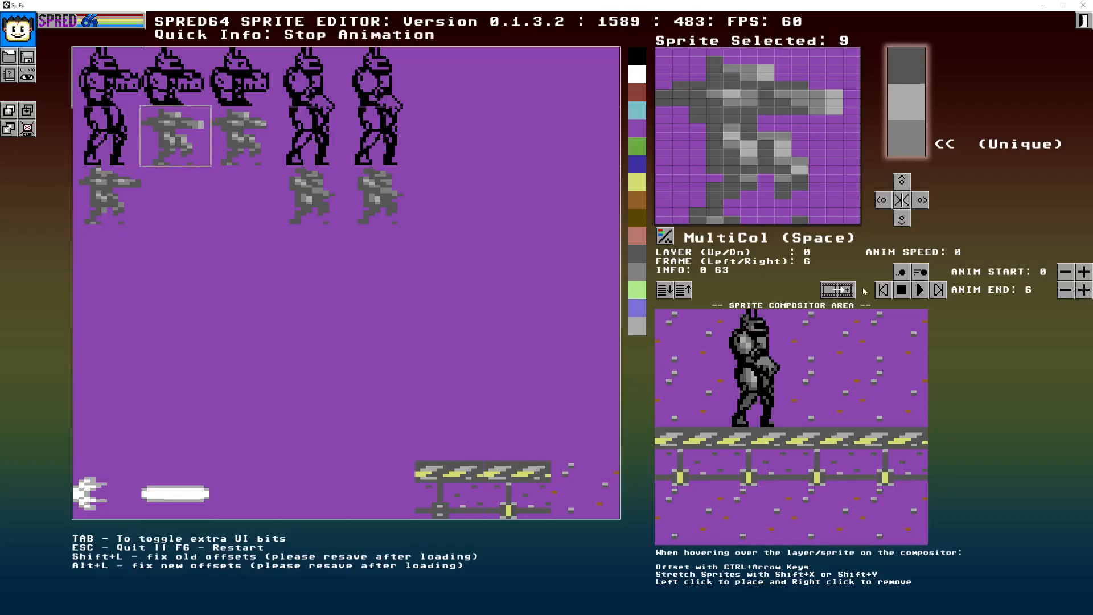
left_click(920, 291)
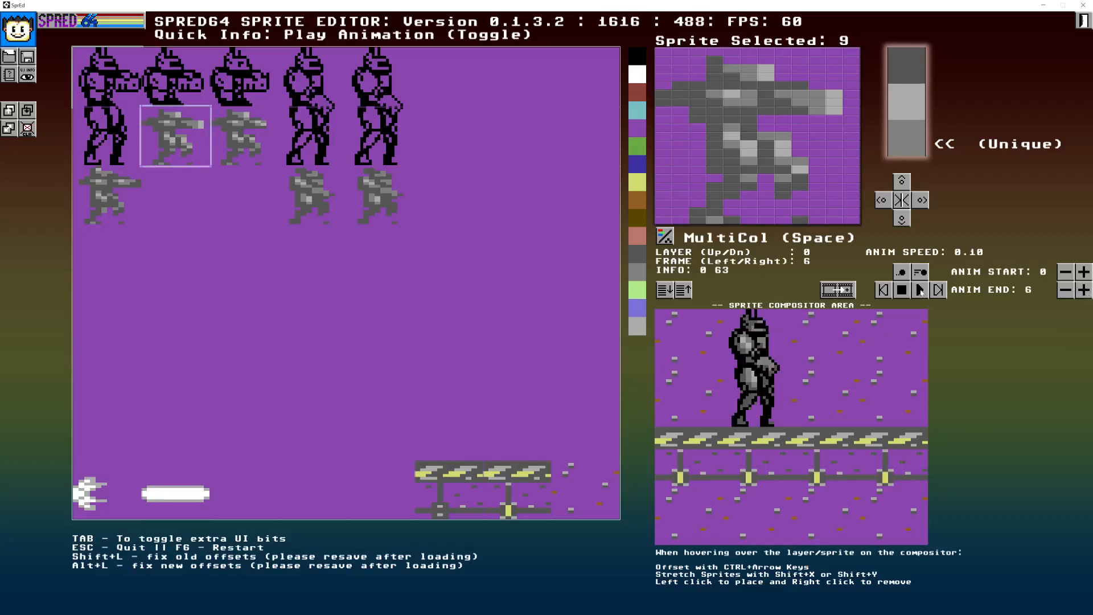
Increase the animation's playback speed to 0.40.
left_click(922, 273)
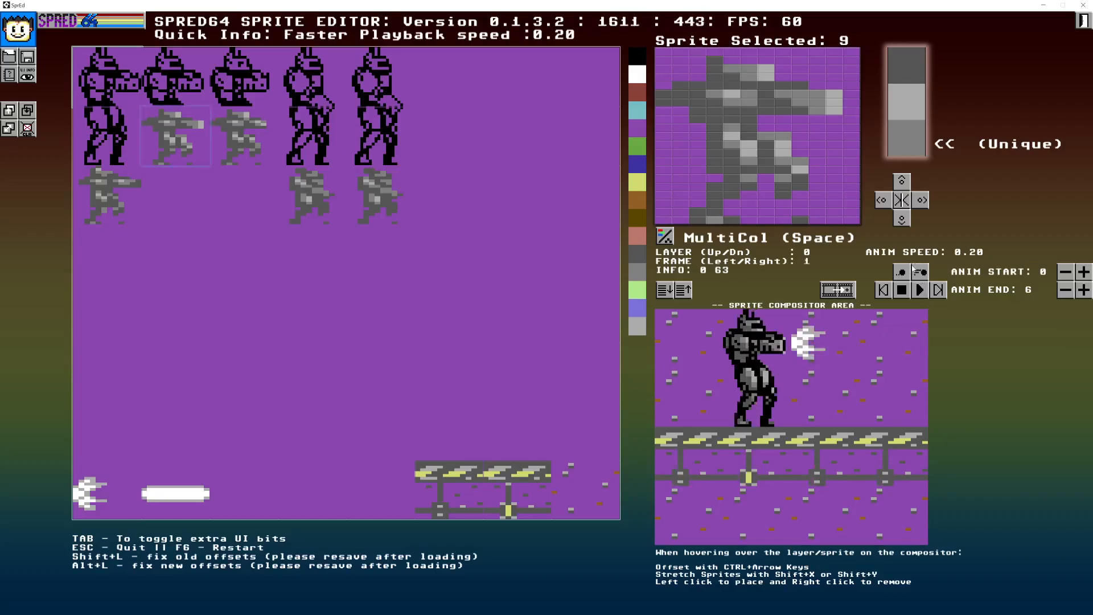
left_click(921, 273)
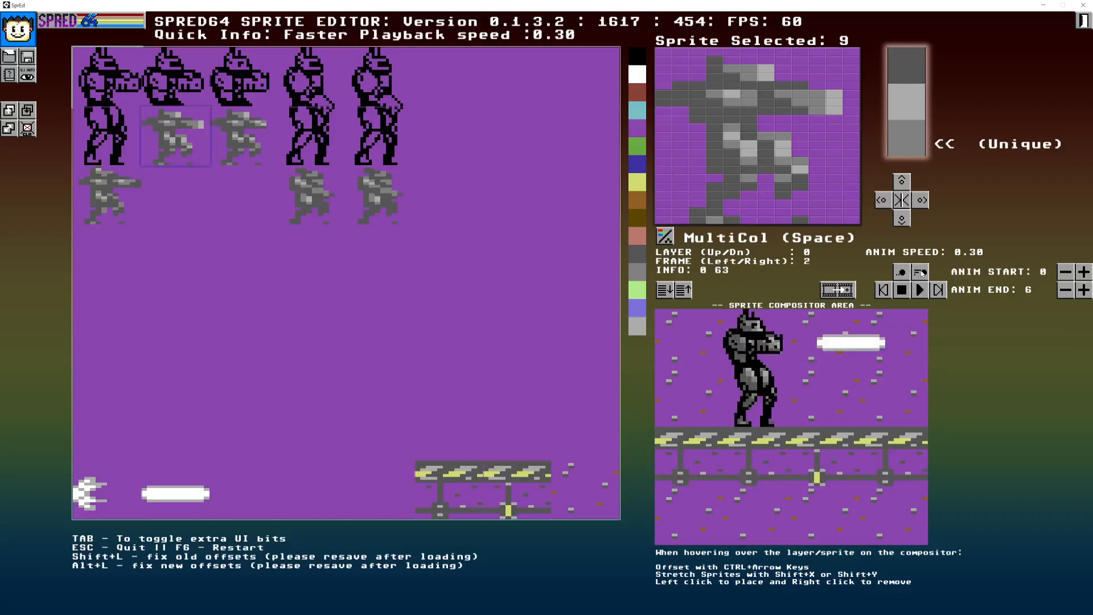
left_click(922, 273)
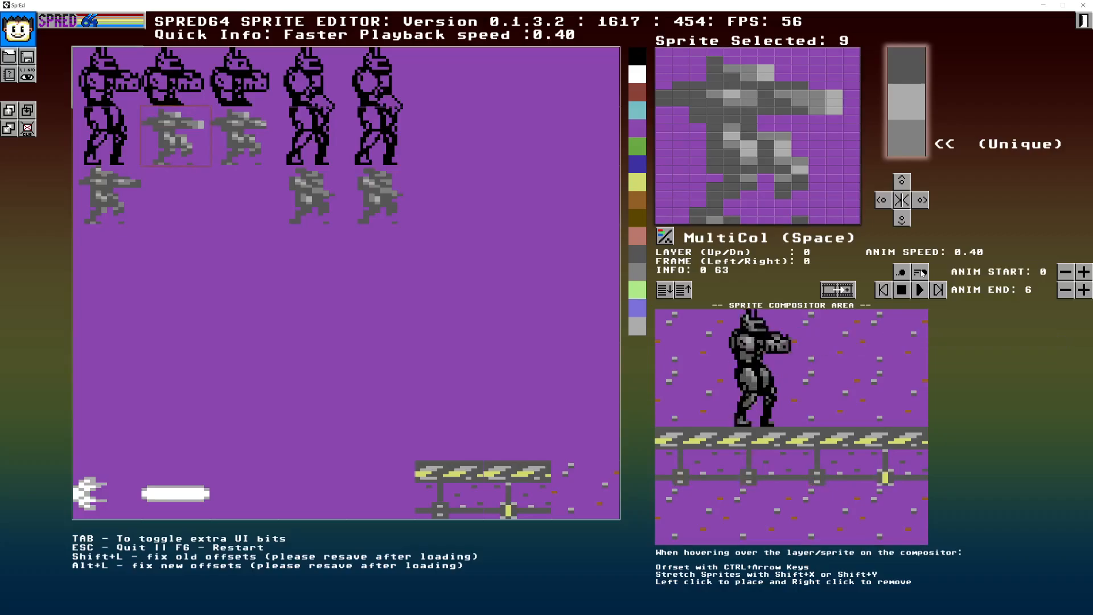
Increase the animation's playback speed to 1.00.
left_click(921, 273)
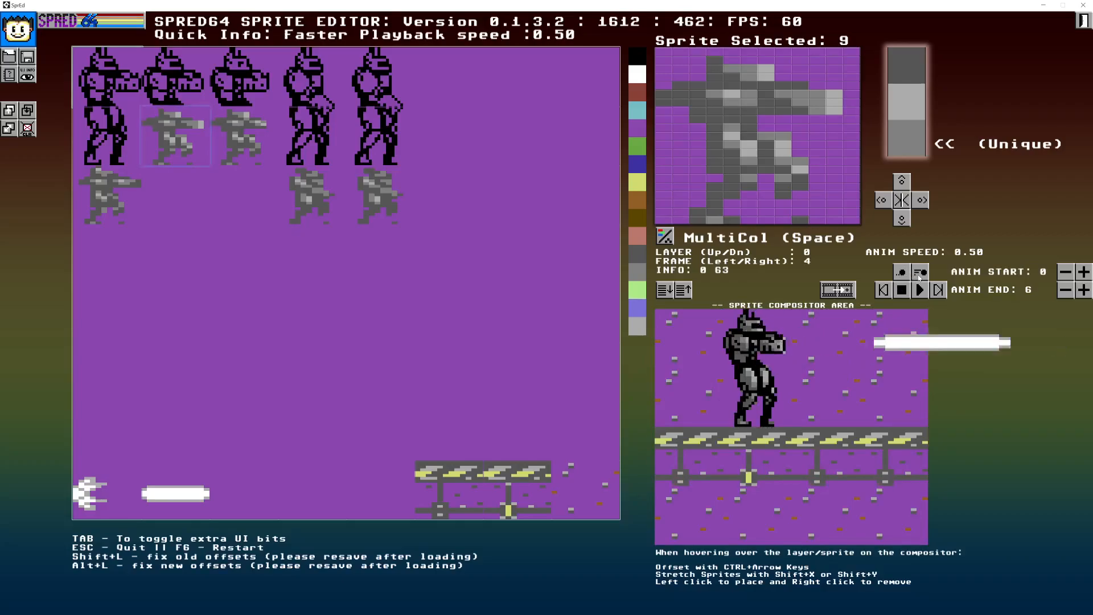
left_click(919, 272)
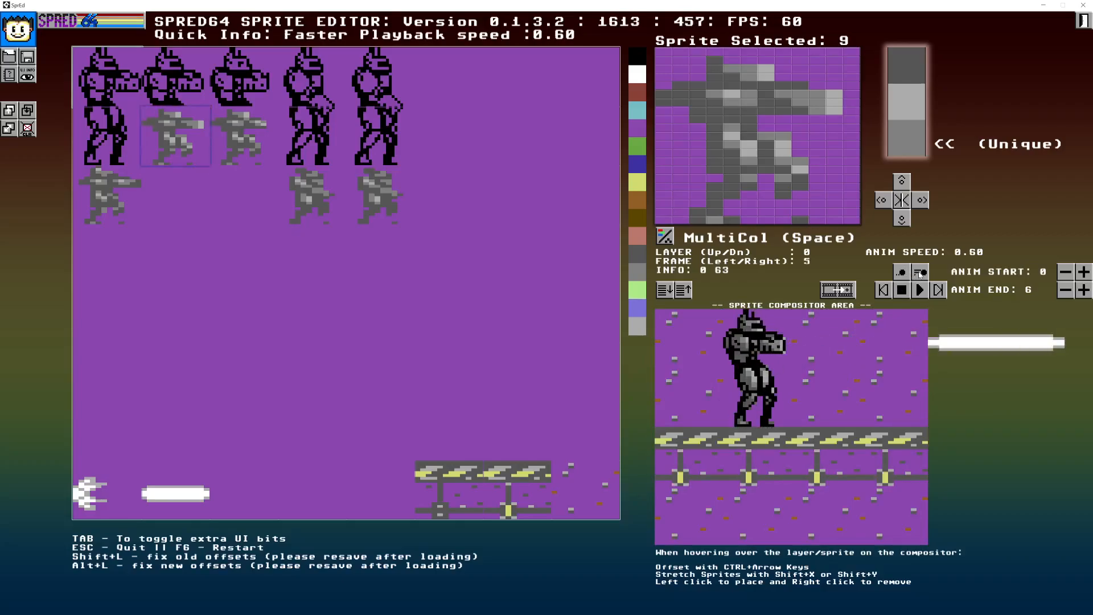
left_click(923, 274)
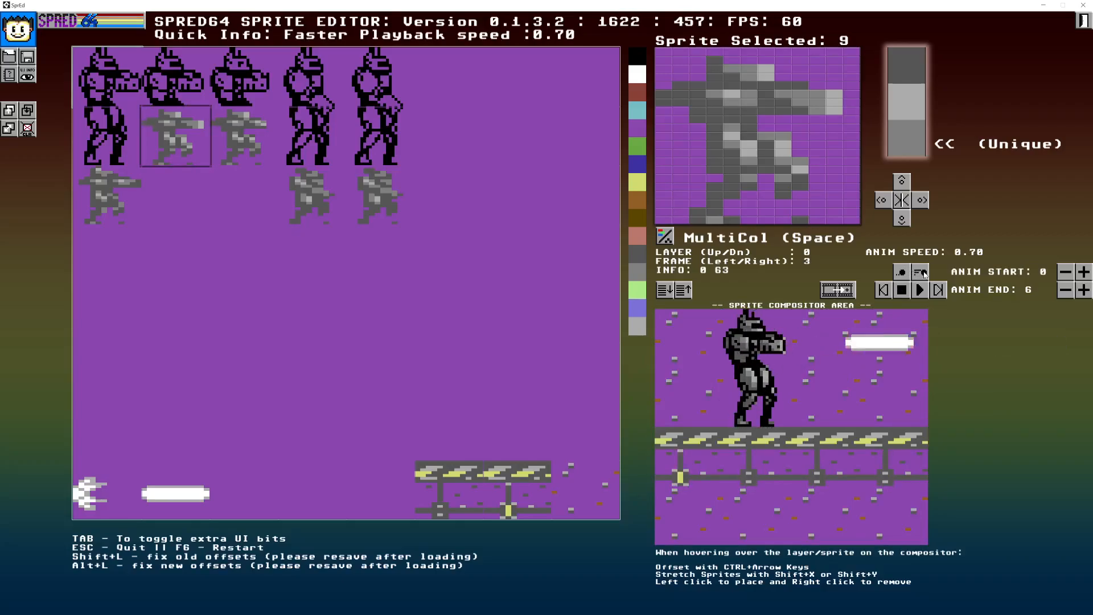
left_click(923, 274)
left_click(923, 274)
left_click(923, 273)
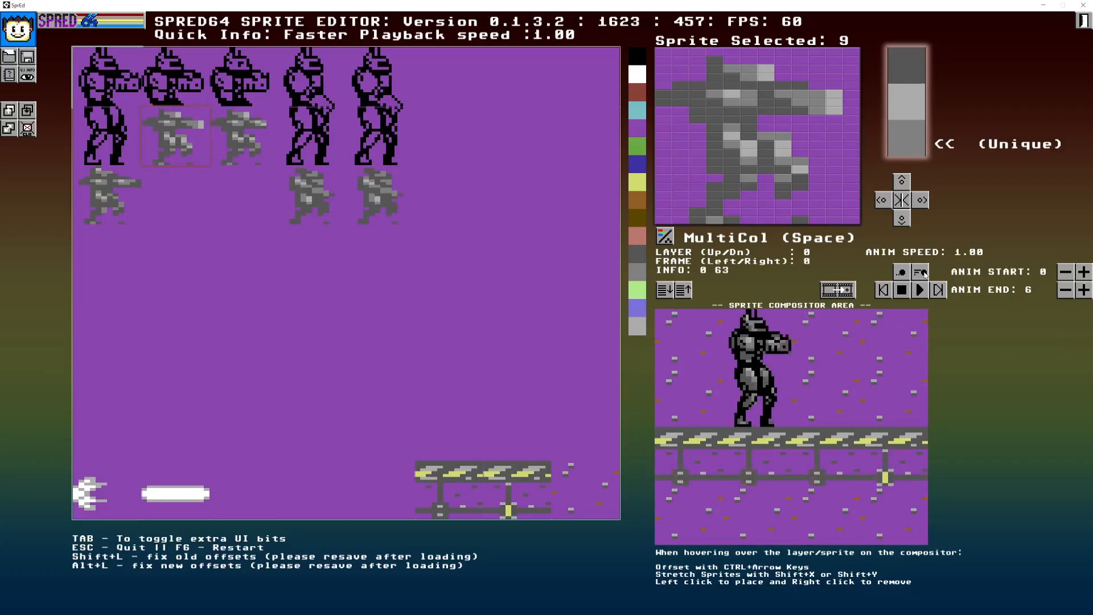
Slow the animation's playback down to a speed of 0.00 and raise it to 0.10.
left_click(905, 273)
left_click(905, 274)
left_click(906, 273)
left_click(906, 273)
left_click(906, 274)
left_click(906, 273)
left_click(906, 273)
left_click(907, 274)
left_click(907, 274)
left_click(907, 273)
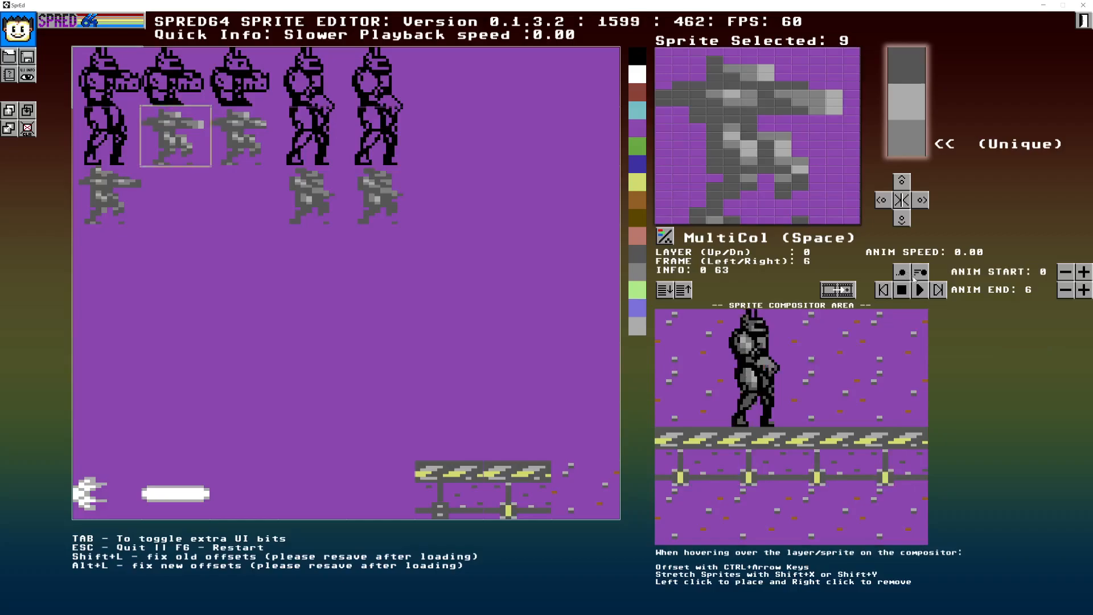
left_click(923, 274)
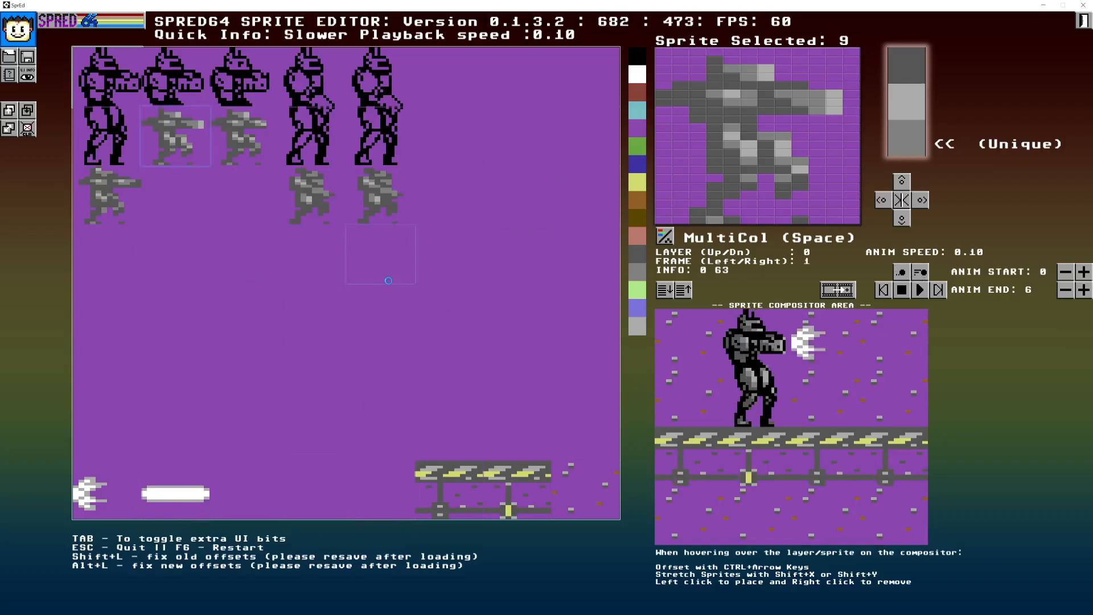
Save the sprite project in the wips folder under the file name Tut.
key("ctrl+s")
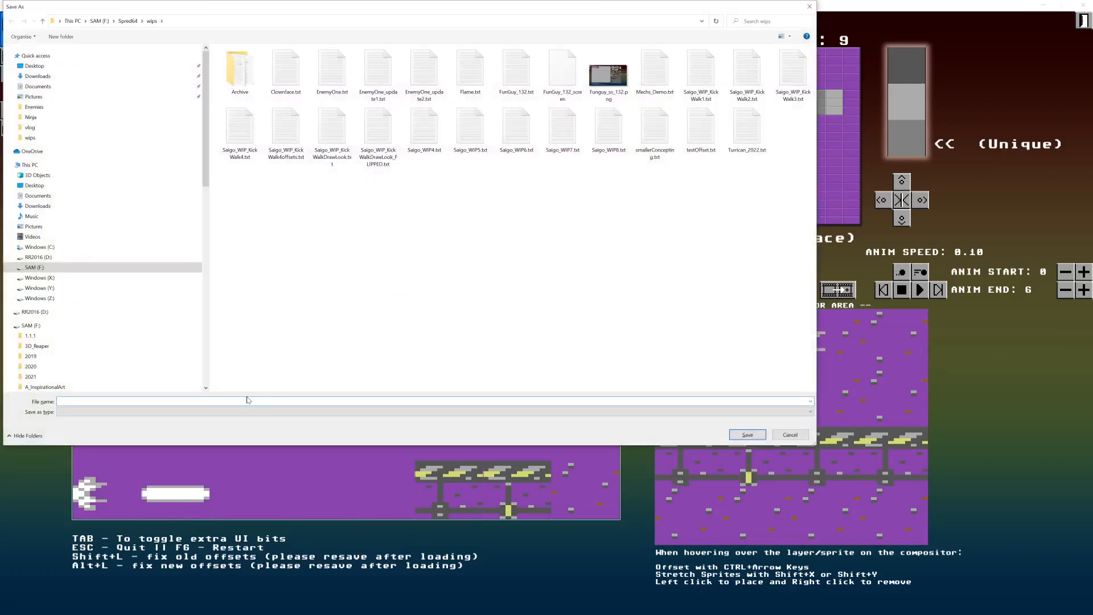
type("Tut")
key("Return")
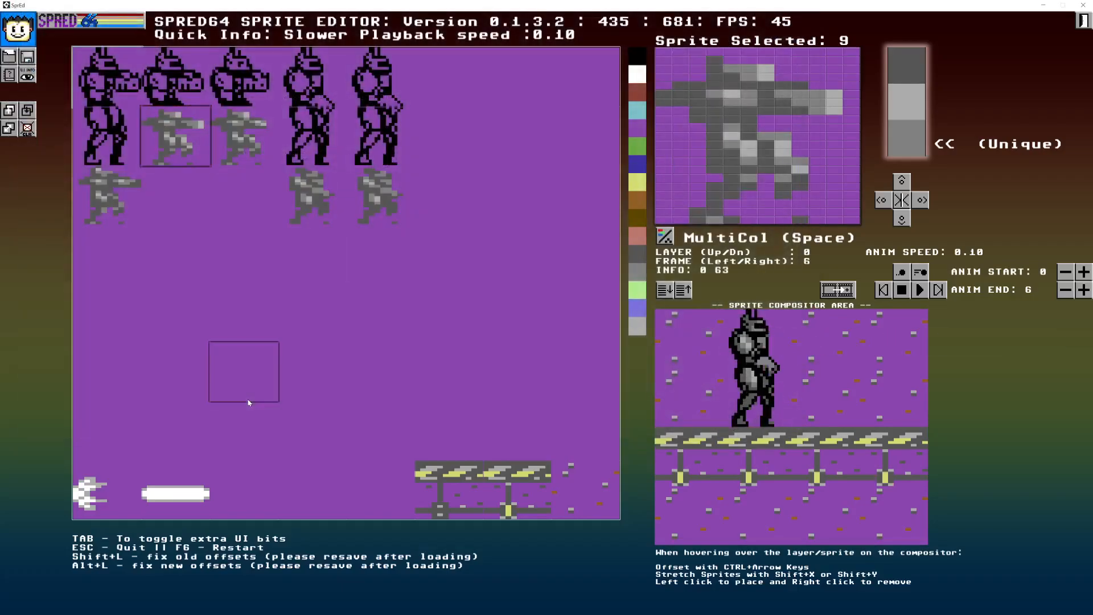
Switch to File Explorer, locate the saved Tut file among the recent files and open Tut.txt in Notepad.
key("alt+Tab")
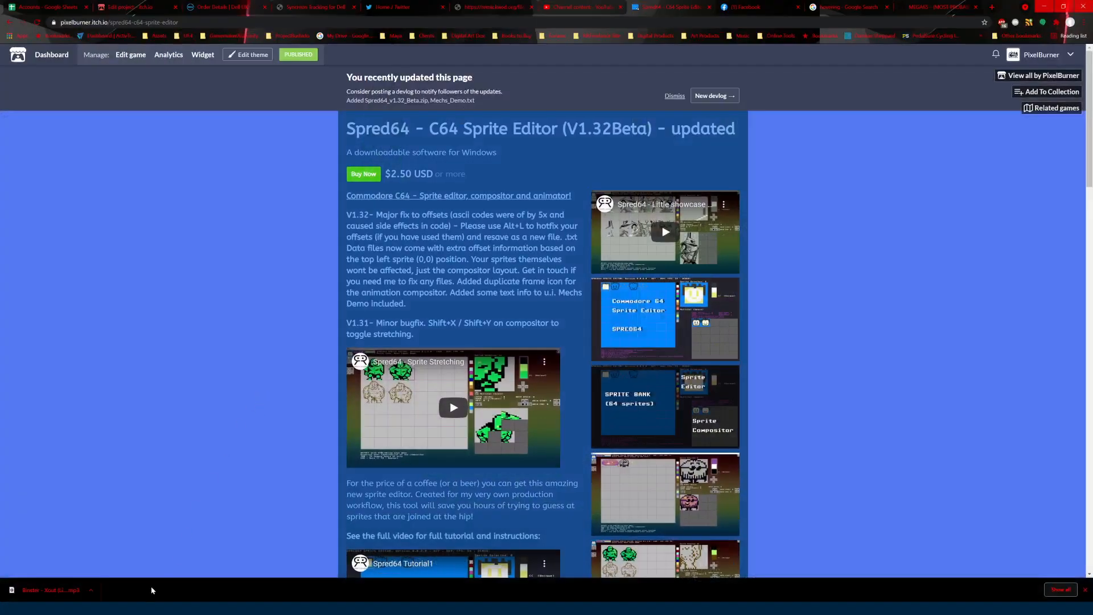
key("alt+Tab")
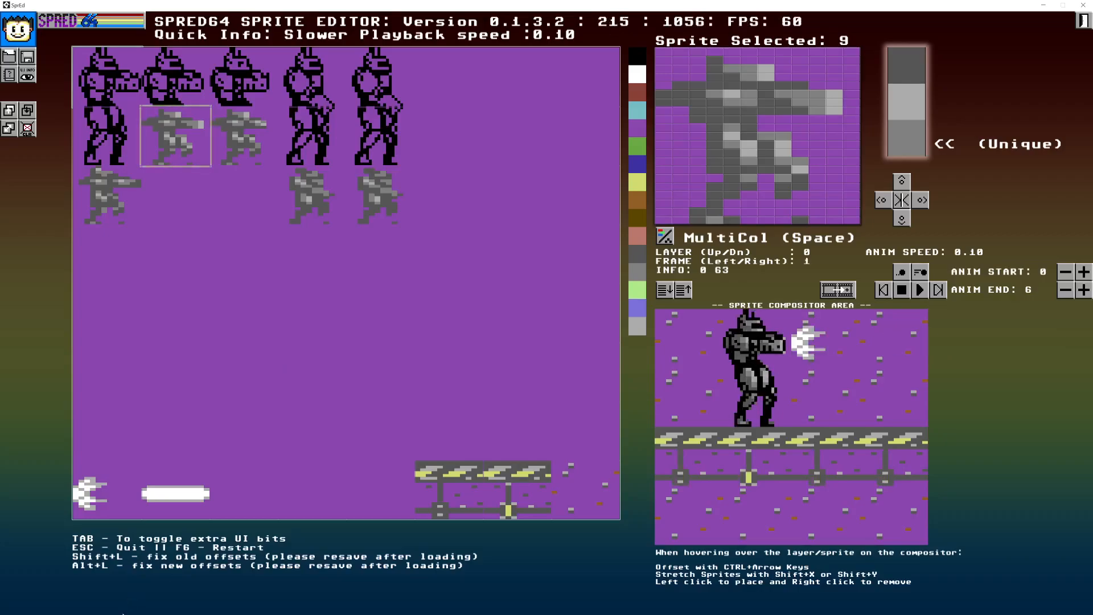
key("super")
mouse_move(86, 608)
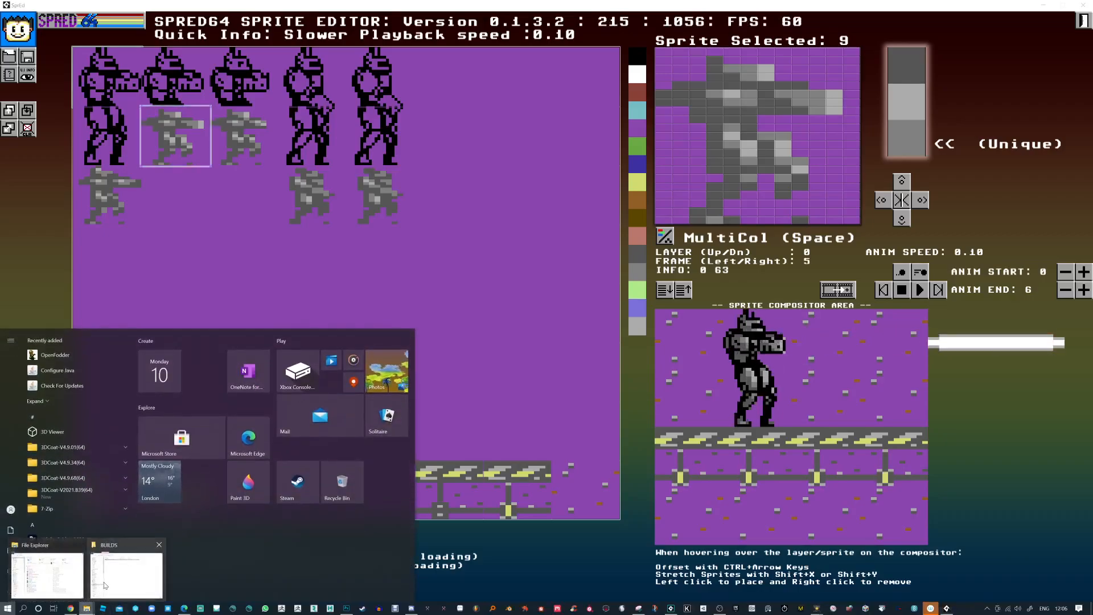
left_click(48, 575)
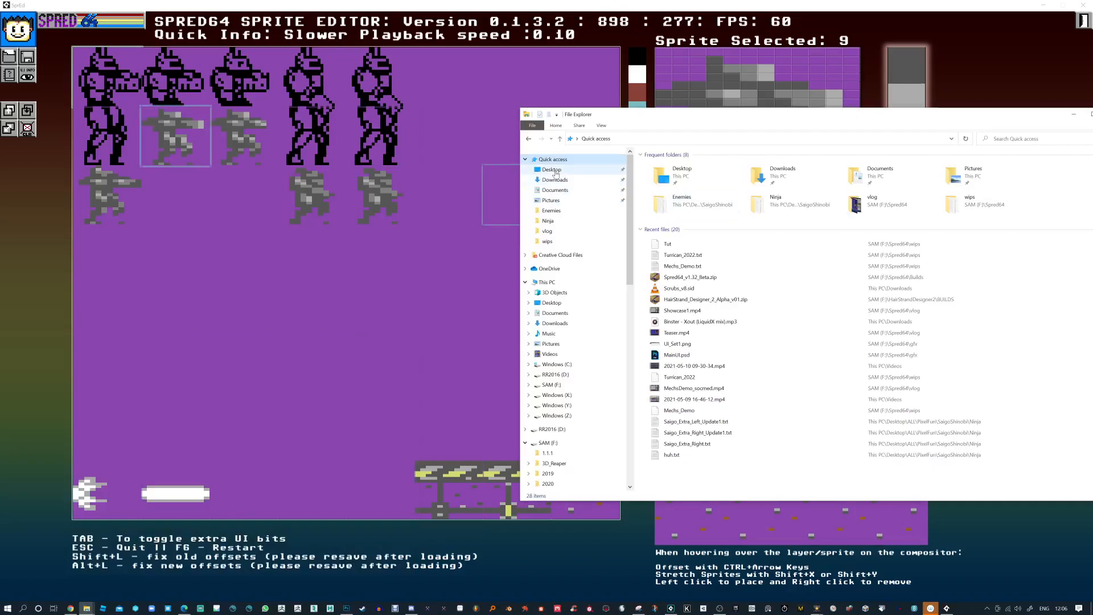
right_click(676, 244)
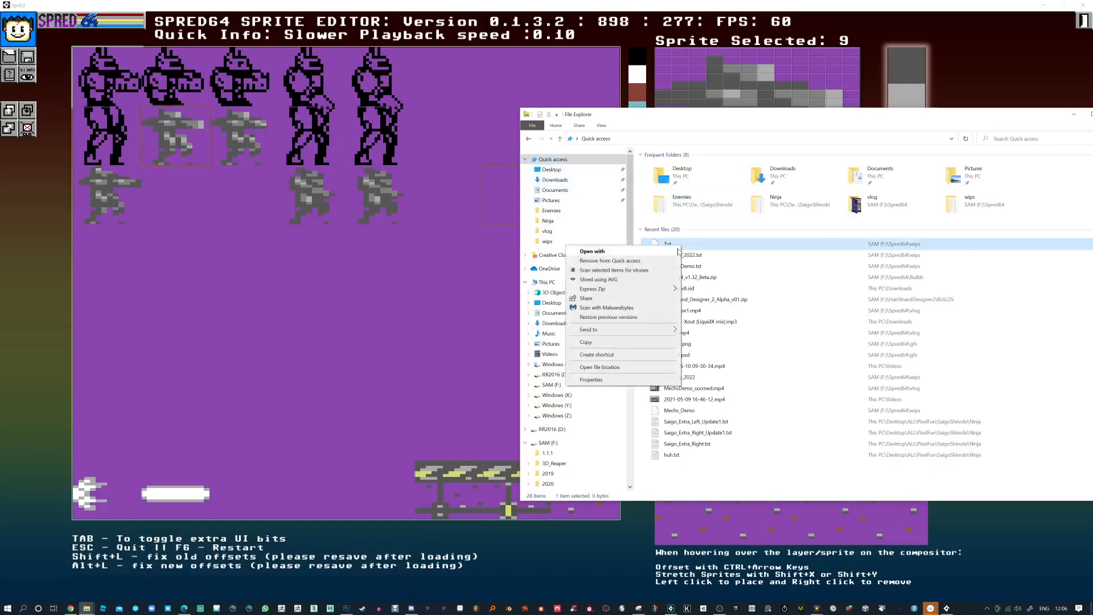
left_click(611, 367)
double_click(909, 307)
left_click(629, 207)
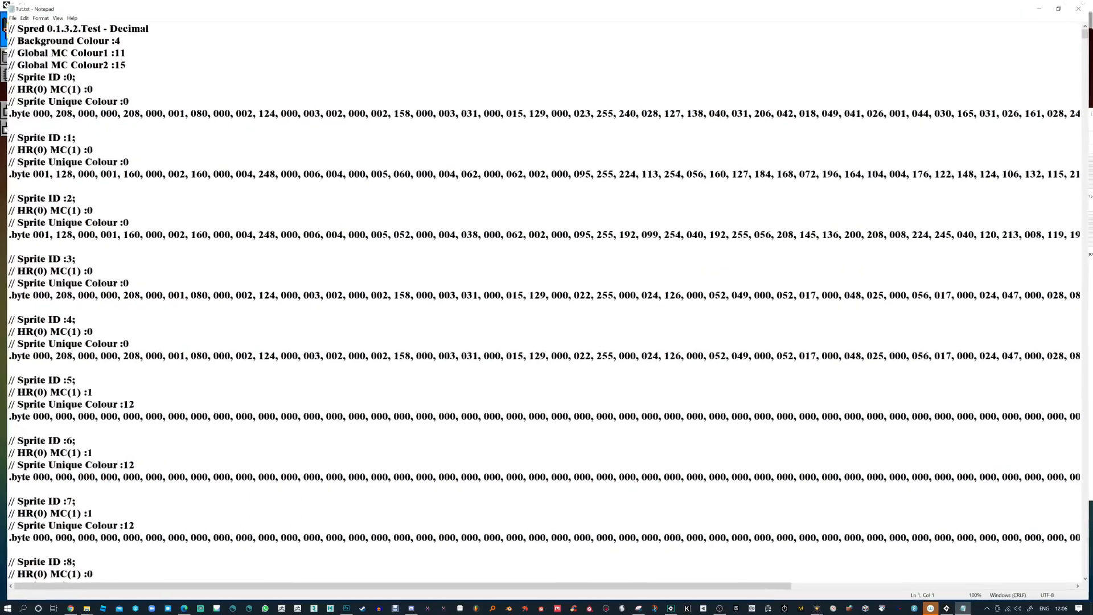
Highlight the header line with the version, and the background and global multicolour lines below it.
left_click_drag(143, 25, 8, 24)
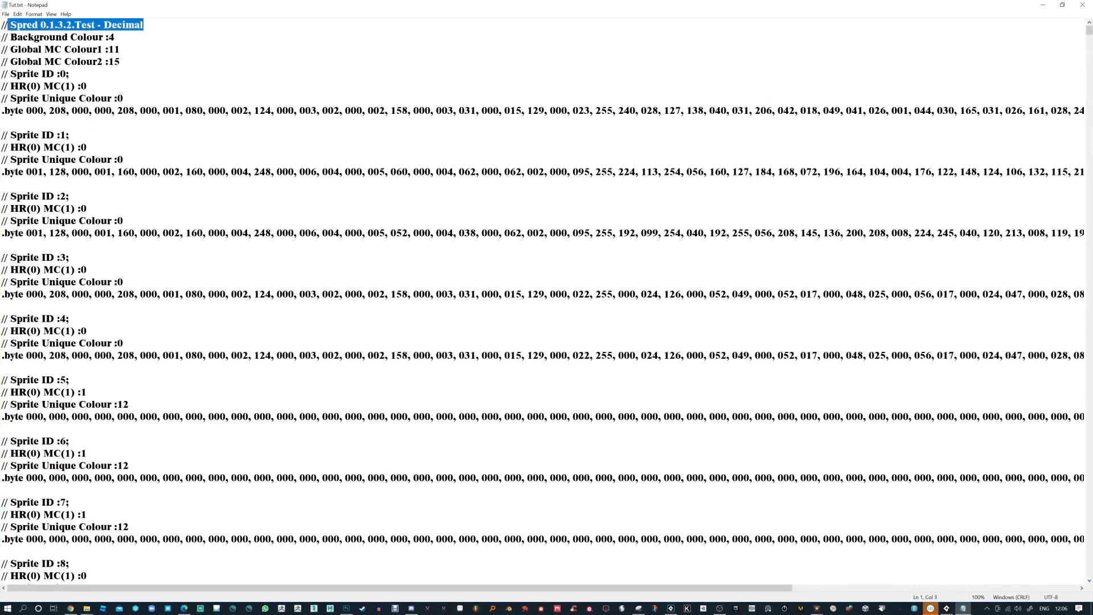
left_click_drag(116, 37, 34, 74)
left_click(88, 86)
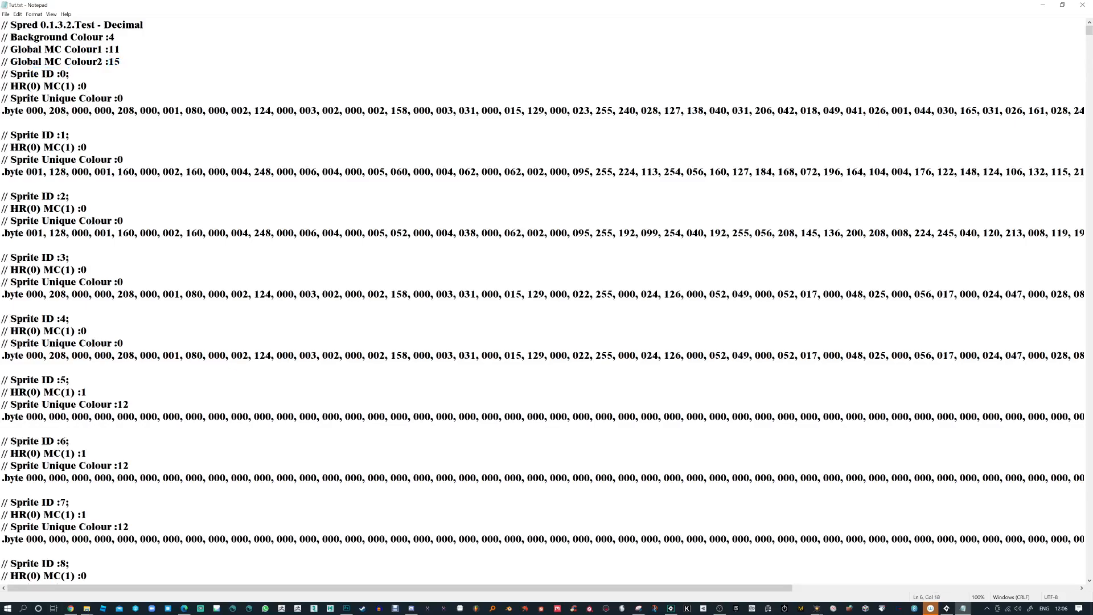
Point out sprite 0's HR/MC mode and unique colour values, and highlight its row of byte data.
left_click_drag(37, 86, 31, 86)
left_click(87, 86)
key("Down")
key("Down")
left_click_drag(123, 98, 119, 98)
left_click_drag(4, 110, 1023, 110)
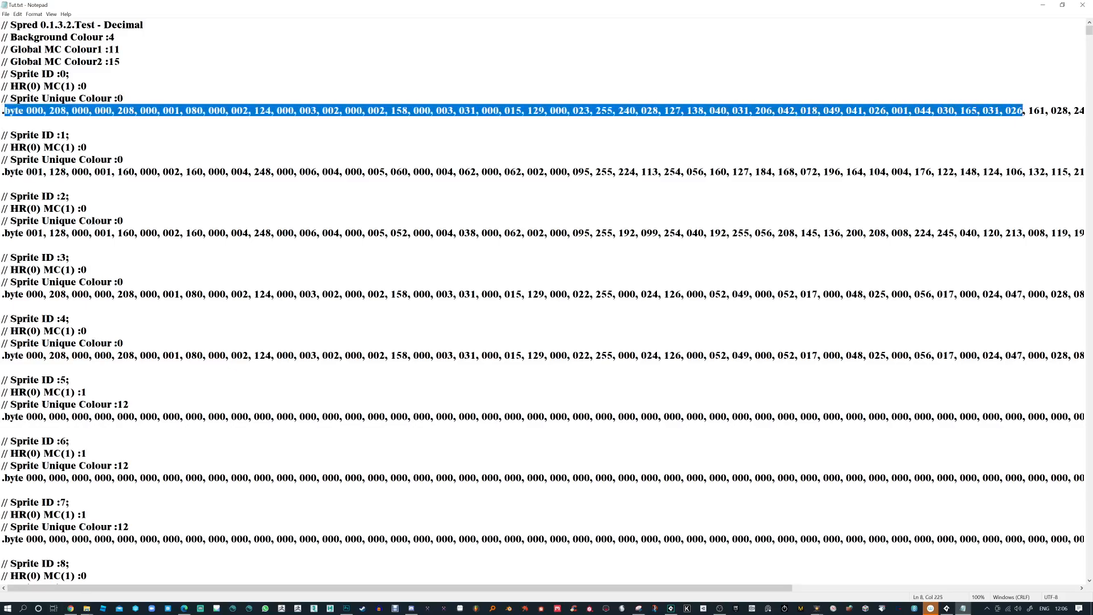
Reduce the text zoom to 70% to fit the complete byte rows and highlight values in sprite 0's data.
key("ctrl+minus")
key("ctrl+minus")
key("ctrl+minus")
left_click_drag(1037, 84, 110, 83)
left_click(68, 99)
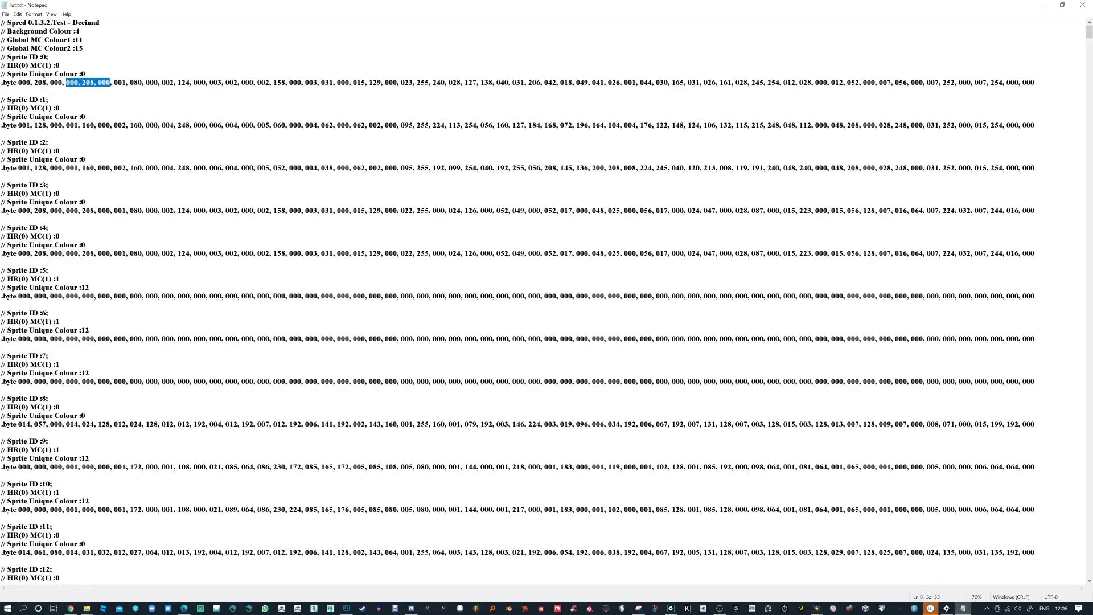
left_click(2, 91)
key("ctrl+shift+Left")
left_click(2, 91)
Go past the 64 sprite records to the Compositing Data section and highlight digits in its first entry.
scroll(517, 302, "down", 20)
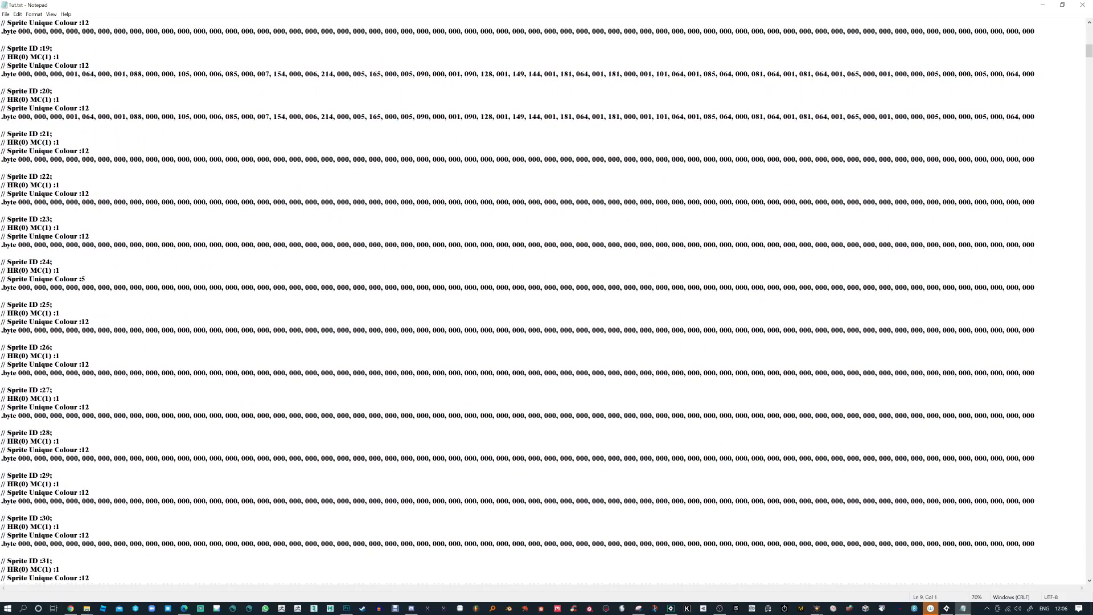
scroll(517, 302, "down", 20)
scroll(518, 302, "down", 2)
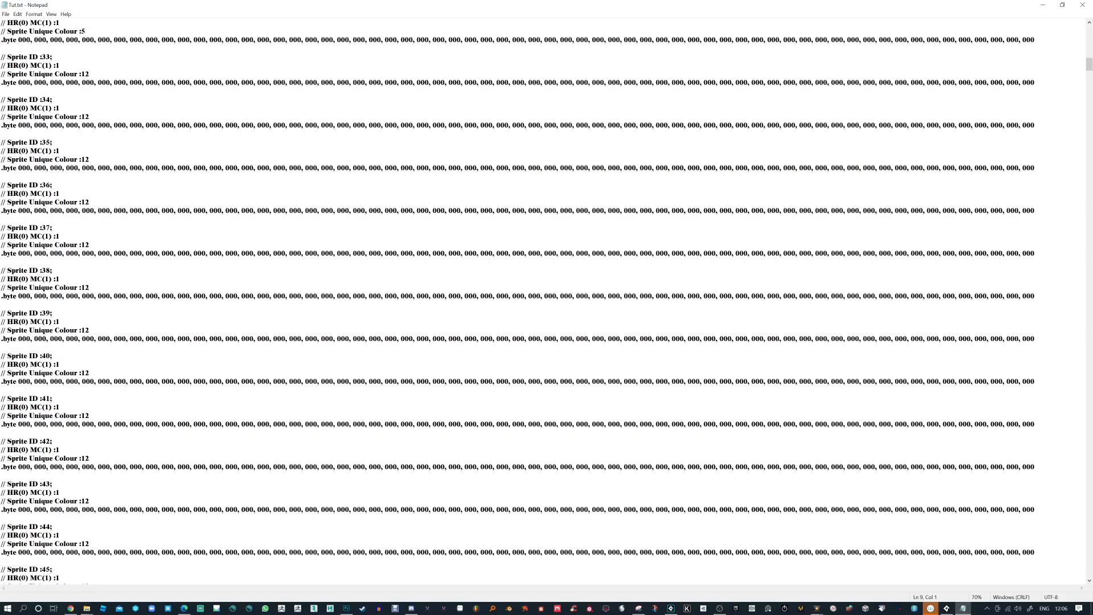
left_click_drag(1089, 66, 1090, 92)
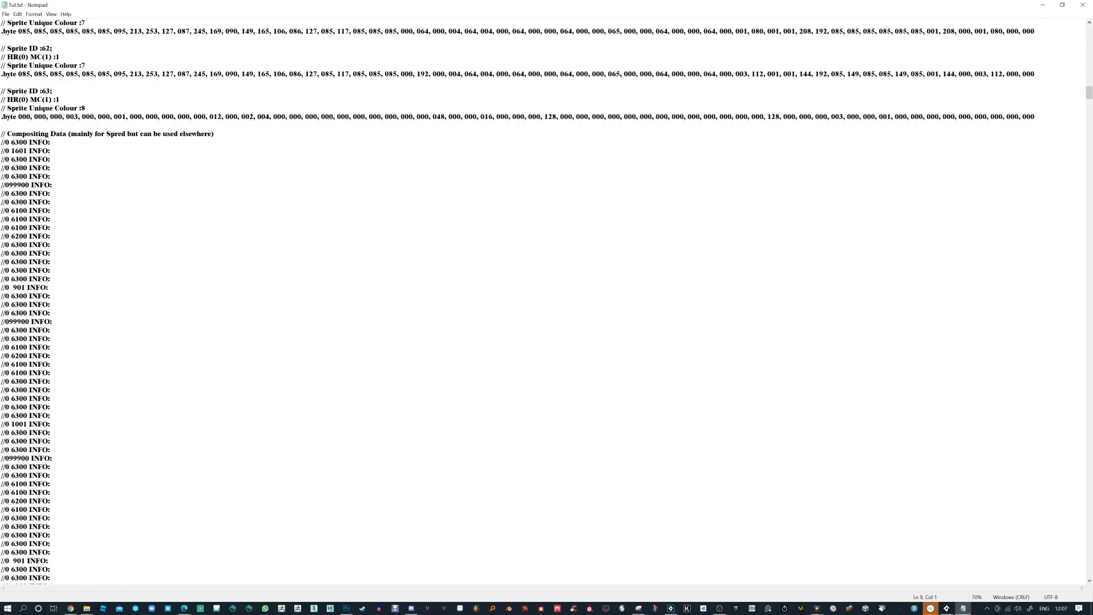
left_click_drag(6, 142, 5, 142)
left_click_drag(20, 142, 19, 142)
Find the compositing entries with weapon offsets and point out the X and Y offset values of the 5710 entry.
scroll(1090, 169, "down", 20)
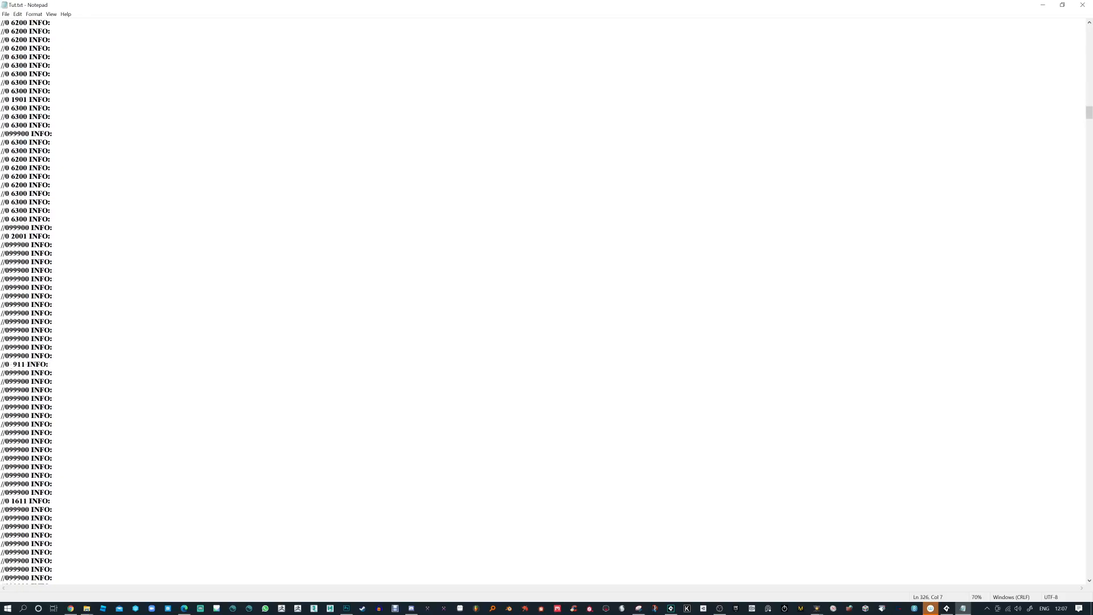
left_click_drag(1088, 113, 1083, 198)
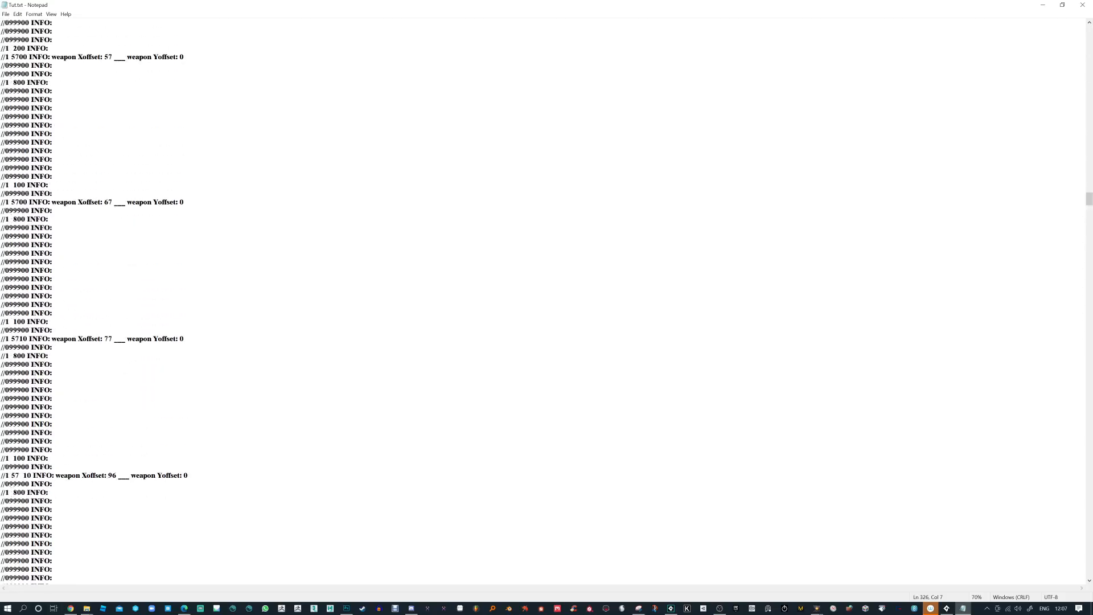
double_click(107, 339)
left_click(121, 338)
left_click_drag(113, 338, 108, 339)
left_click(183, 339)
Point out the individual code digits in the 5700 and 5710 weapon entries.
left_click_drag(9, 203, 11, 202)
left_click_drag(19, 338, 23, 339)
left_click(27, 339)
key("shift+Left")
key("Left")
key("Left")
key("shift+Right")
key("Right")
Examine the compositing entries before and after the weapon offset lines.
scroll(546, 302, "down", 8)
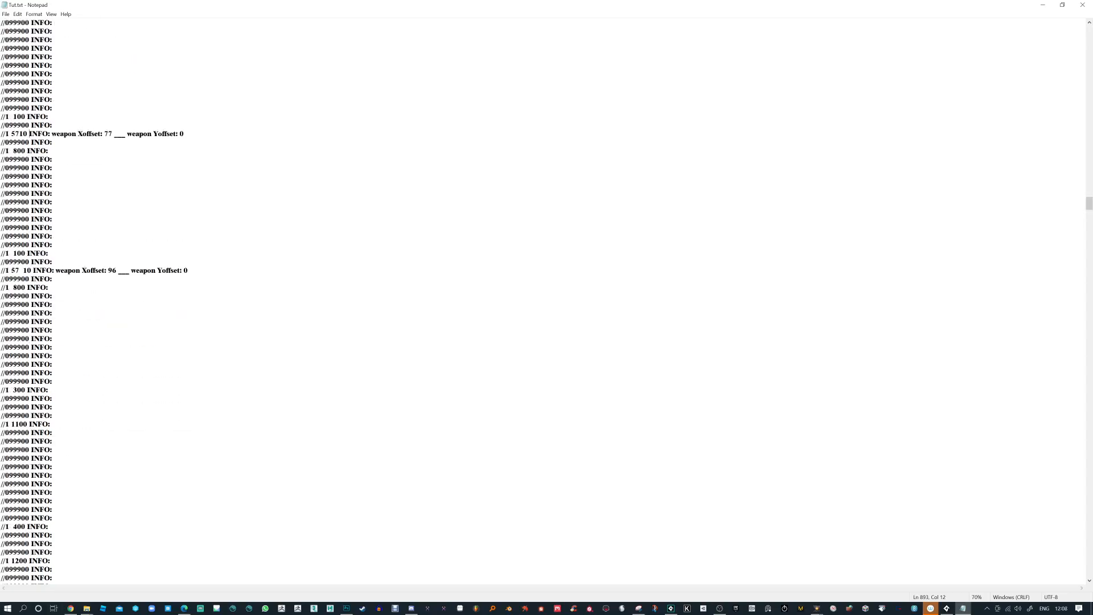
scroll(547, 302, "down", 7)
scroll(546, 302, "up", 14)
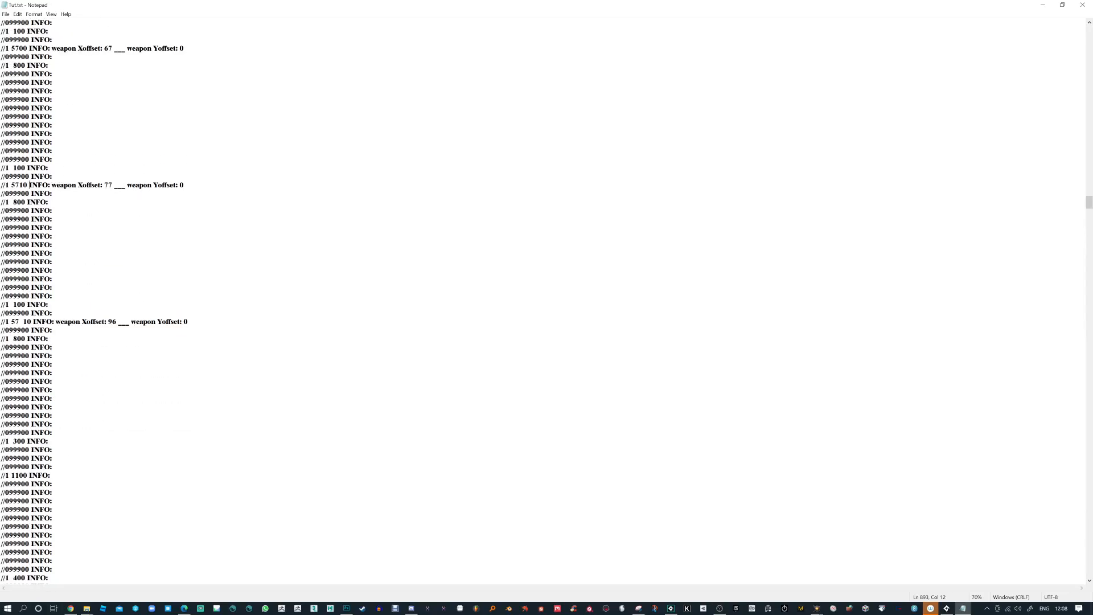
scroll(546, 302, "up", 10)
scroll(546, 301, "down", 18)
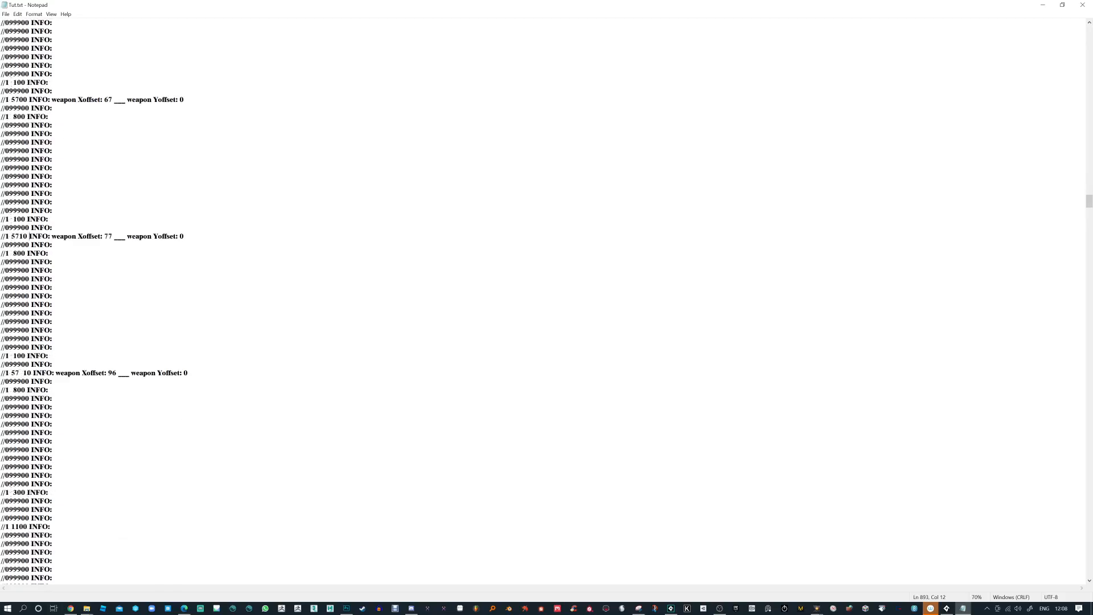
scroll(546, 302, "up", 3)
scroll(546, 302, "down", 20)
scroll(546, 301, "down", 14)
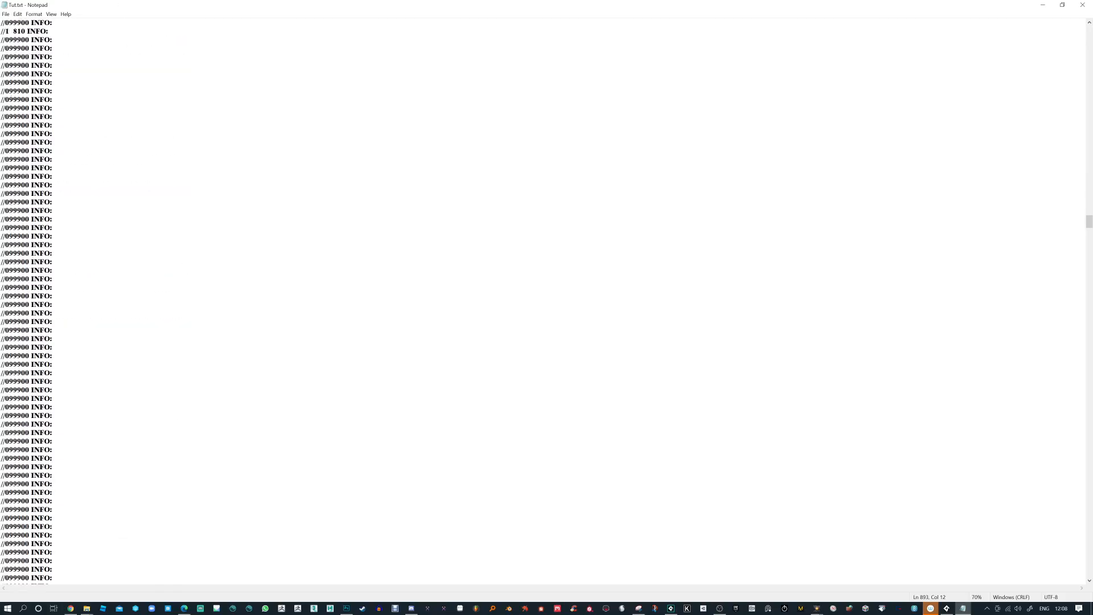
scroll(546, 302, "up", 14)
scroll(29, 211, "up", 20)
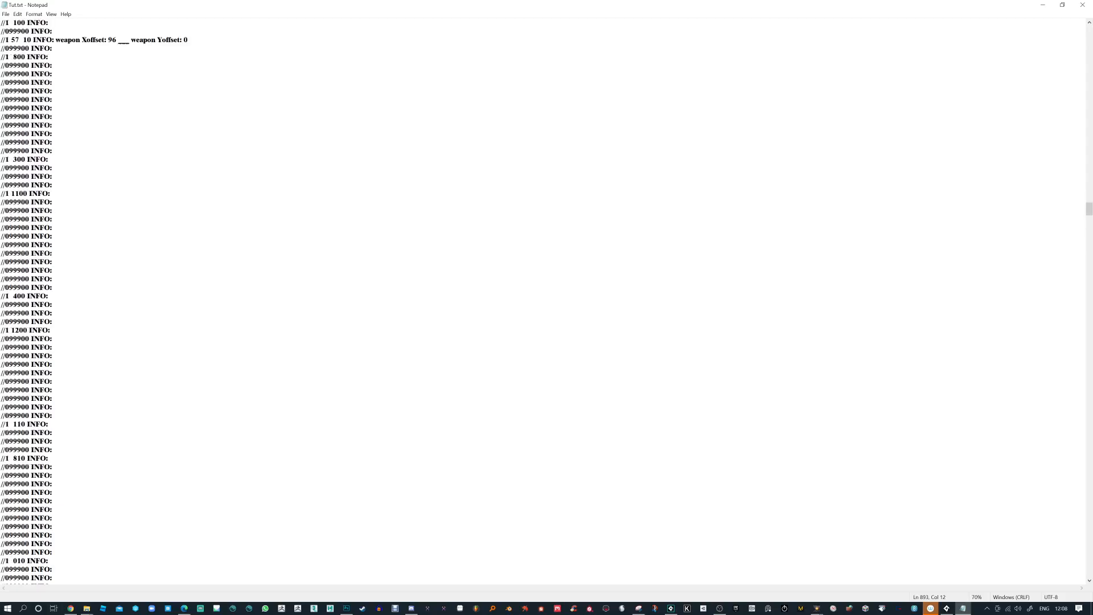
Highlight the X offset value 77 of the 5710 entry, and minimise Notepad and File Explorer to return to Spred64.
key("shift+Left")
key("shift+Left")
left_click_drag(112, 211, 104, 210)
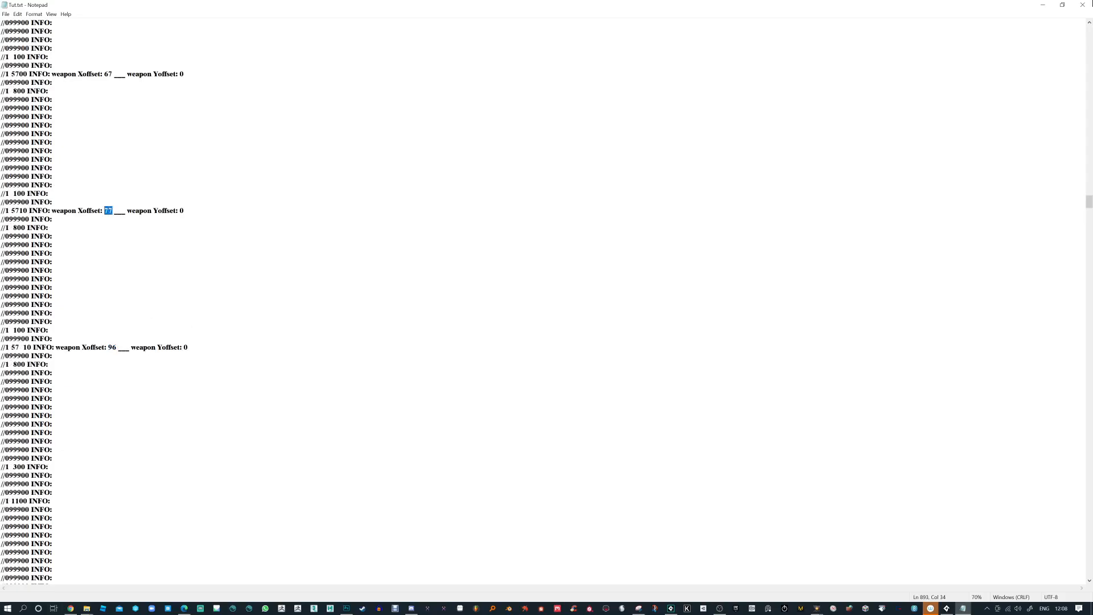
left_click(1042, 5)
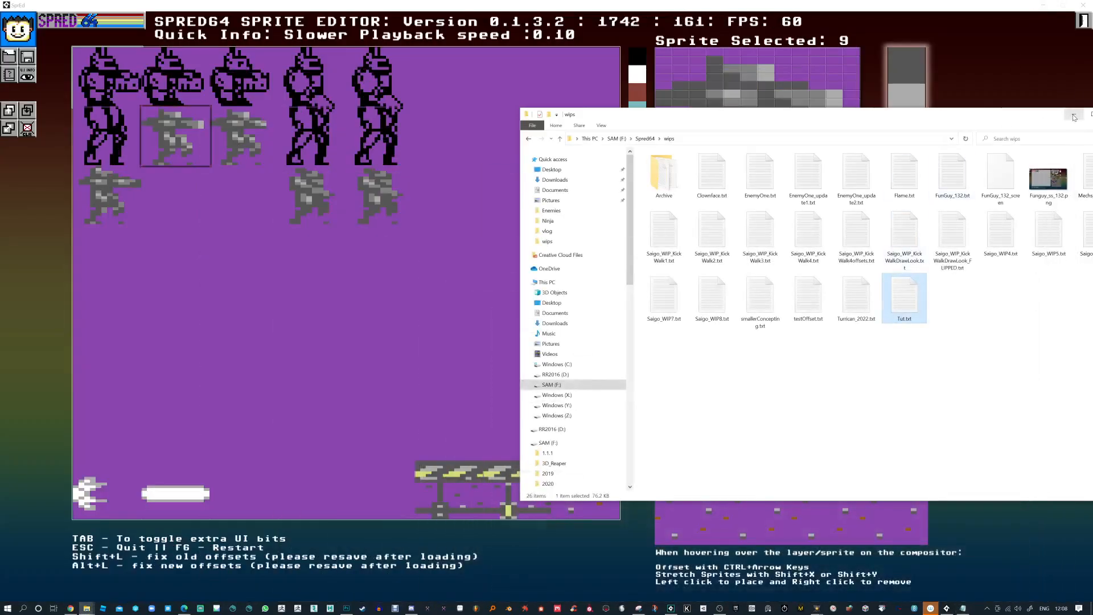
left_click(1073, 114)
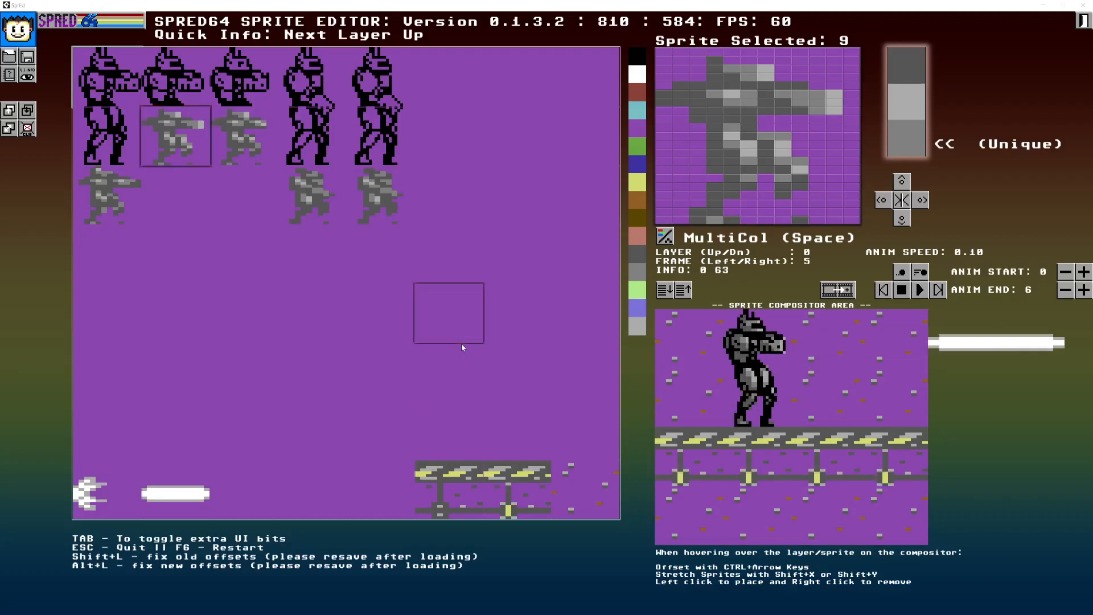
Switch to the browser and examine the Spred64 itch.io page from its version notes to the downloads and development log.
key("alt+Tab")
key("Tab")
key("Tab")
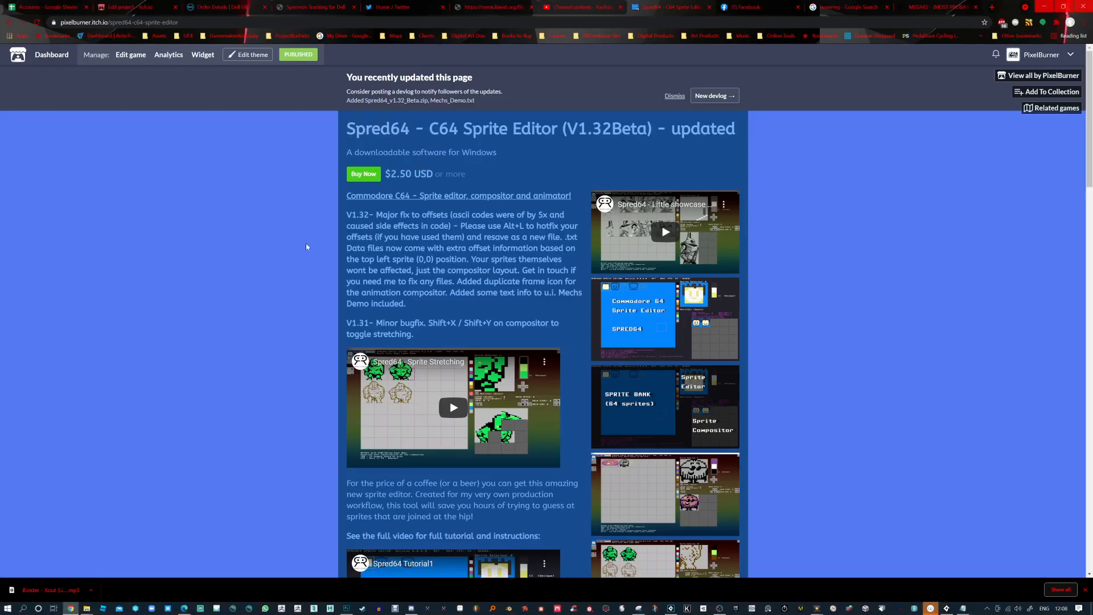
scroll(393, 347, "down", 3)
scroll(367, 416, "down", 2)
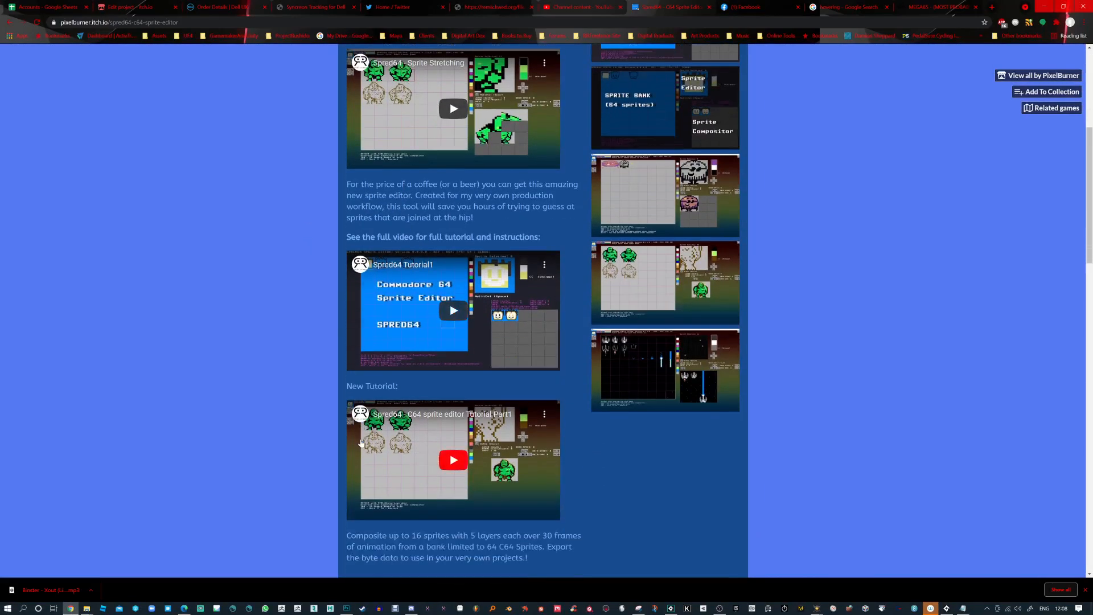
scroll(416, 311, "up", 5)
scroll(490, 255, "down", 9)
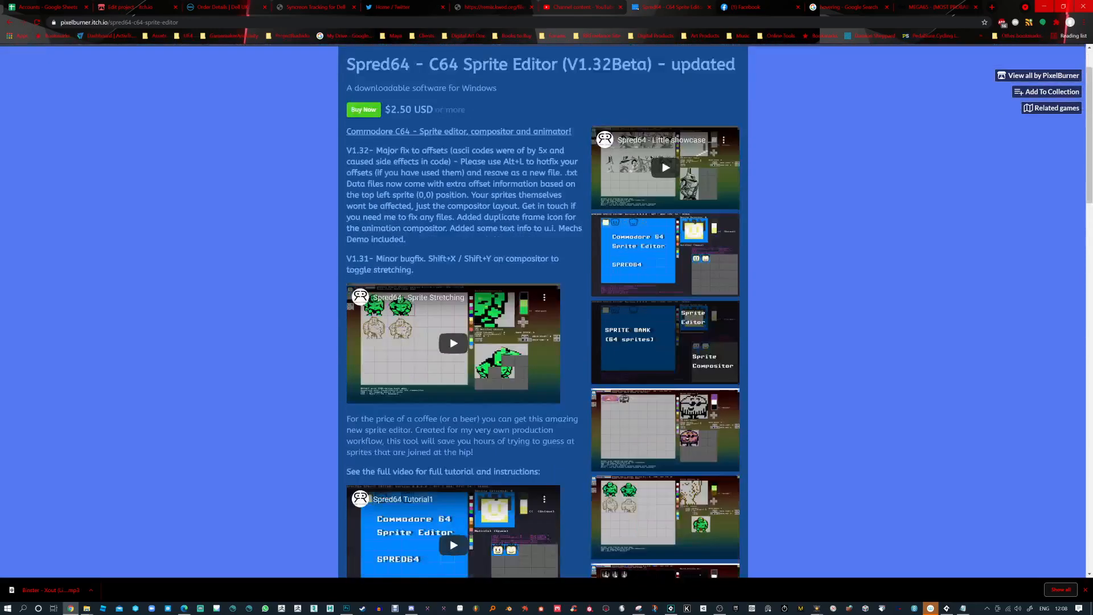
scroll(489, 256, "down", 15)
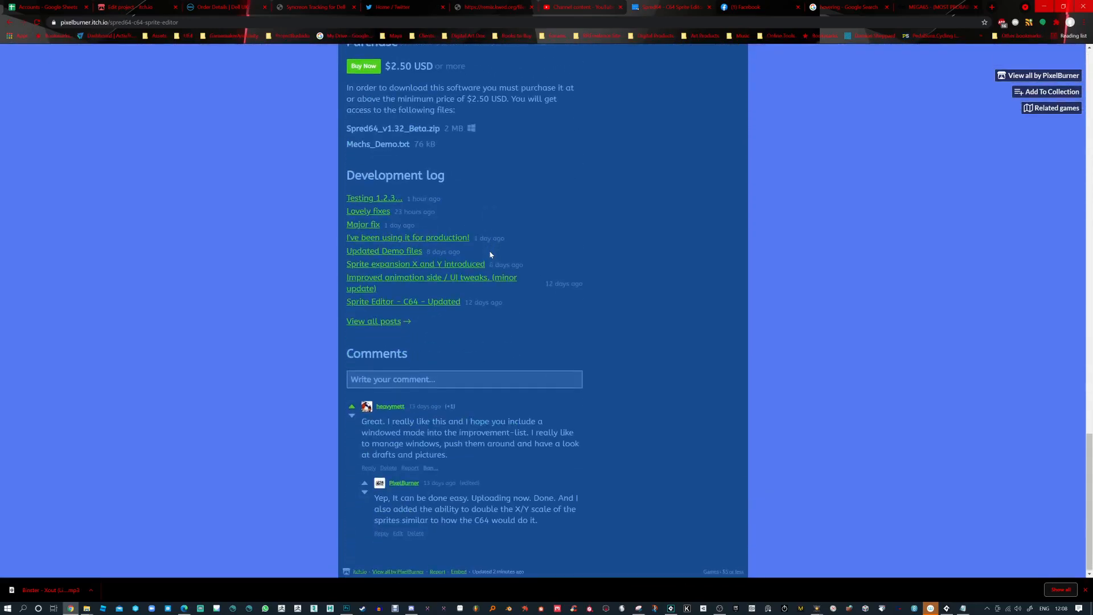
Go back up the itch.io page to the funding note above the changelist and point out its sales and top purchase figures.
scroll(490, 255, "up", 4)
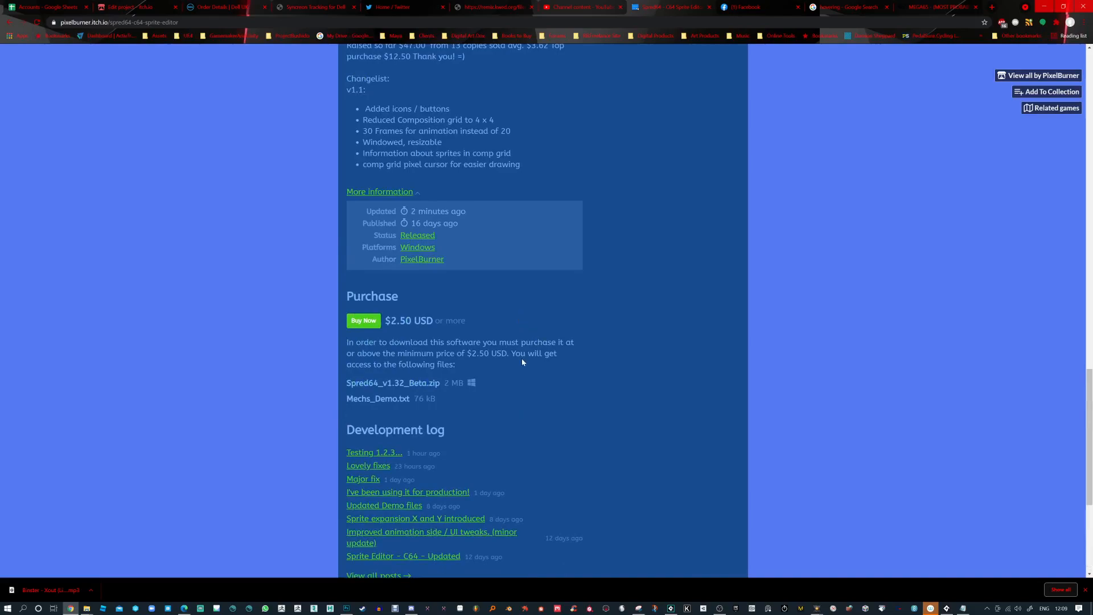
scroll(522, 362, "up", 4)
left_click_drag(427, 302, 387, 313)
left_click(540, 329)
left_click(479, 317)
left_click(551, 319)
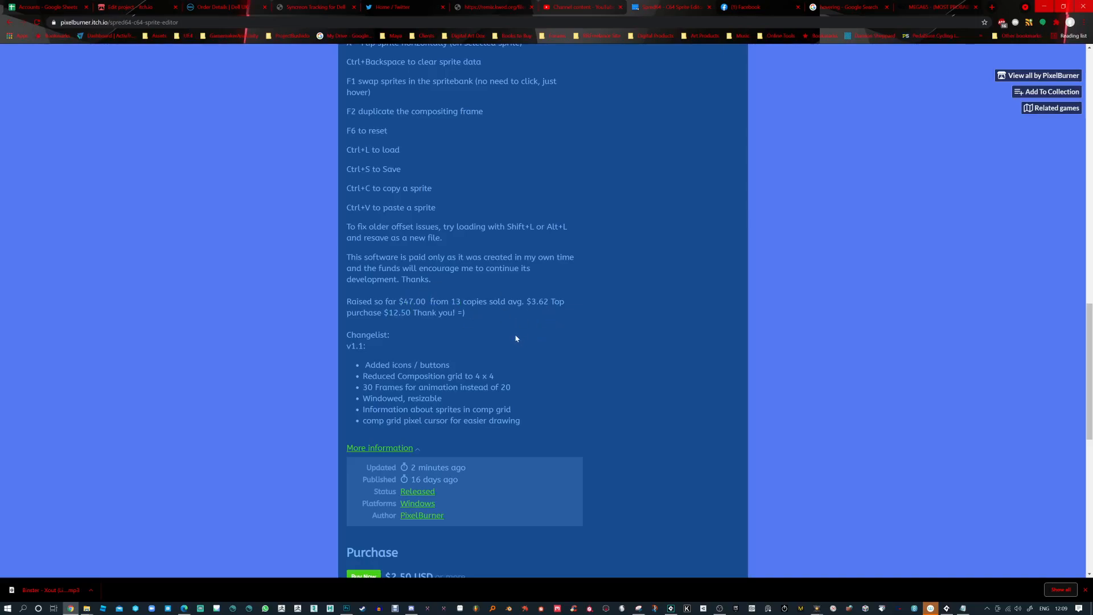
Return to the start of the itch.io page and examine the V1.32 and V1.31 version notes.
scroll(516, 339, "up", 2)
scroll(634, 213, "up", 10)
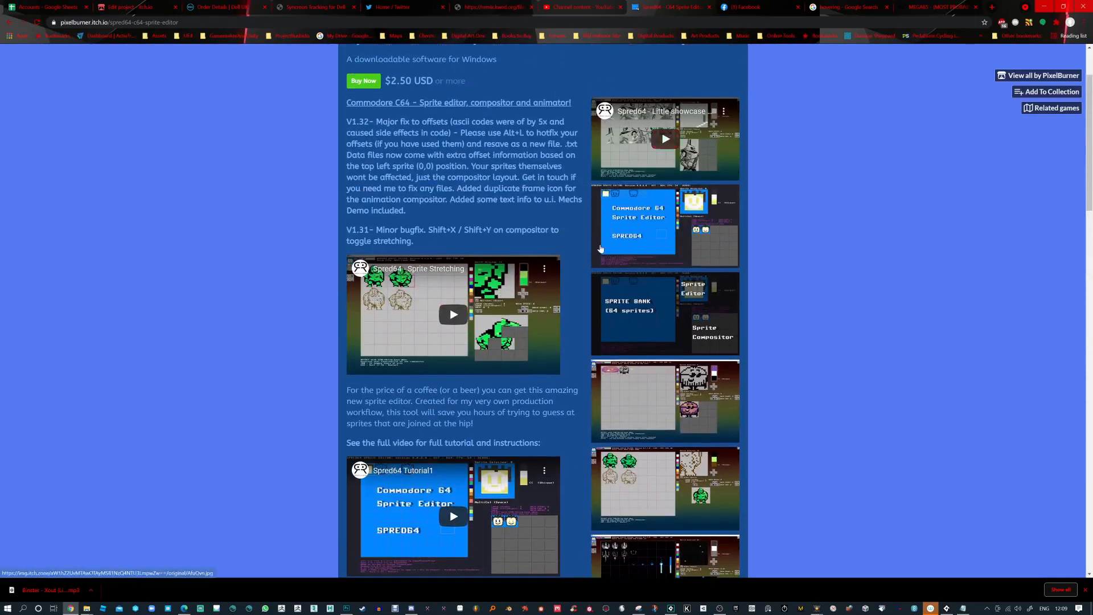
scroll(600, 248, "up", 3)
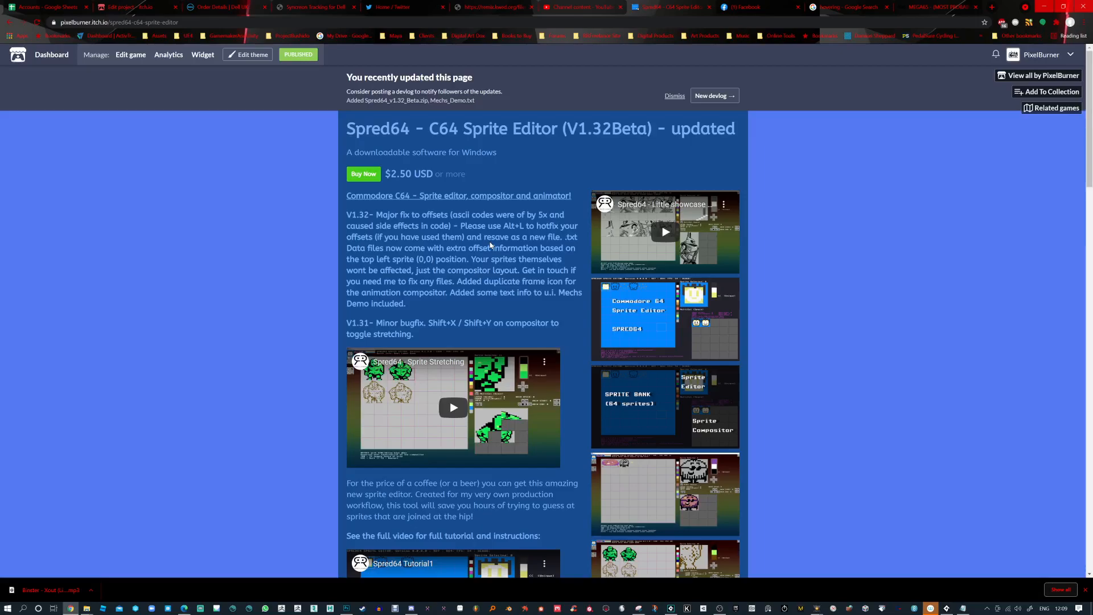
scroll(767, 266, "down", 3)
scroll(767, 265, "up", 3)
scroll(510, 189, "down", 2)
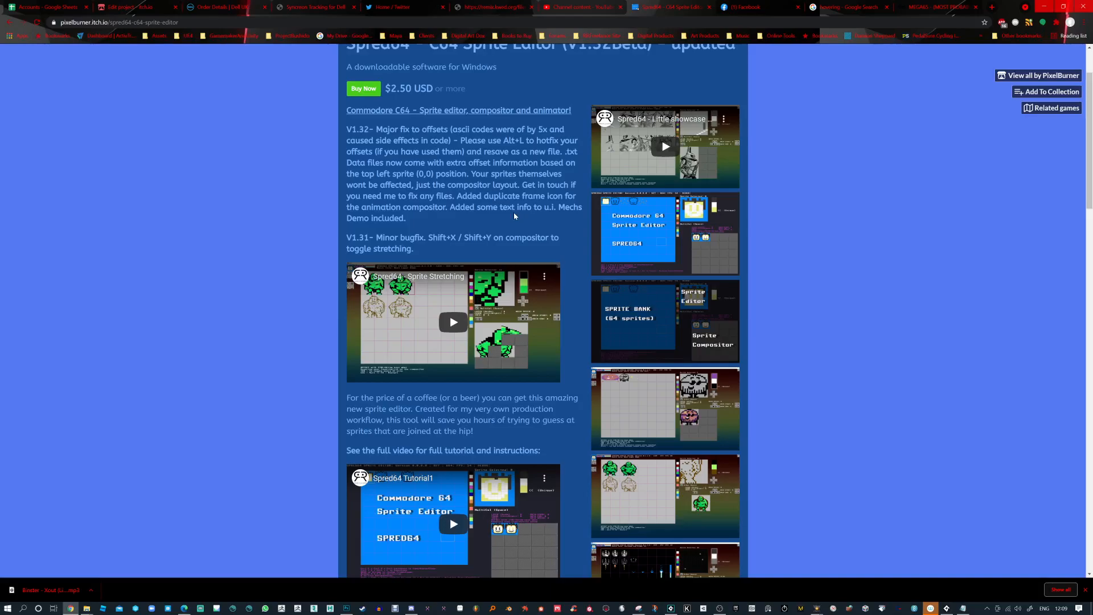
scroll(514, 213, "up", 2)
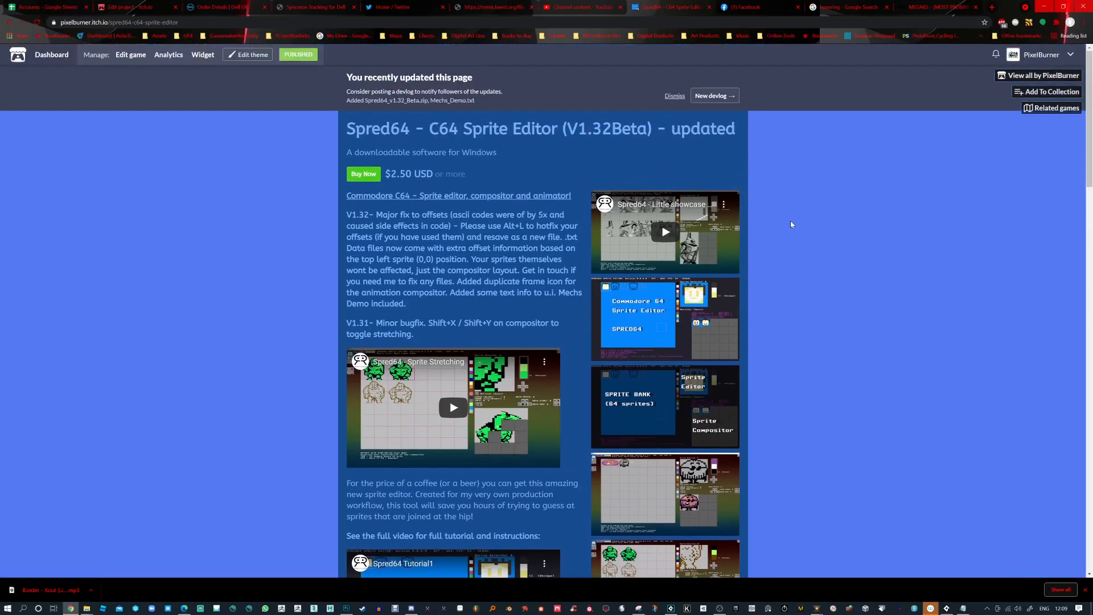
Look over the embedded tutorial videos and the screenshot gallery on the Spred64 page.
scroll(791, 223, "down", 5)
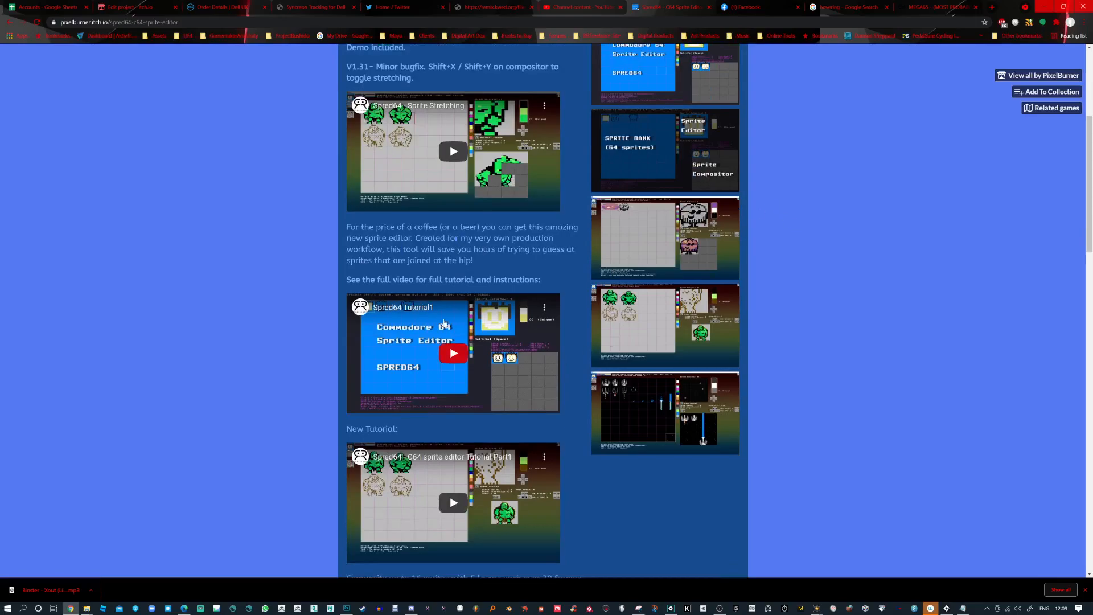
scroll(651, 288, "down", 2)
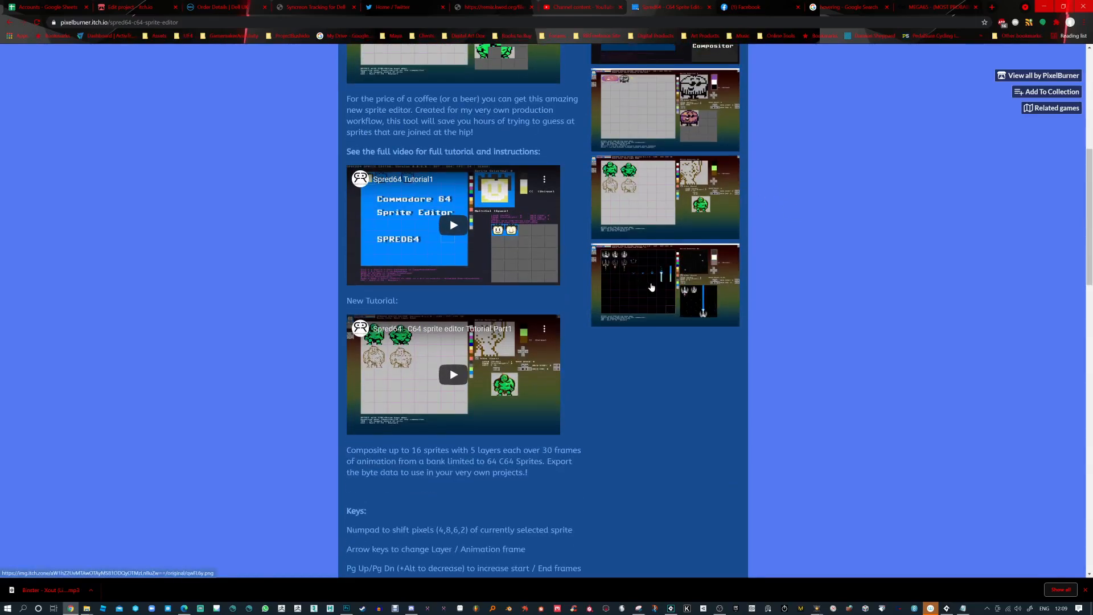
scroll(651, 287, "down", 2)
scroll(651, 286, "up", 3)
scroll(652, 286, "up", 5)
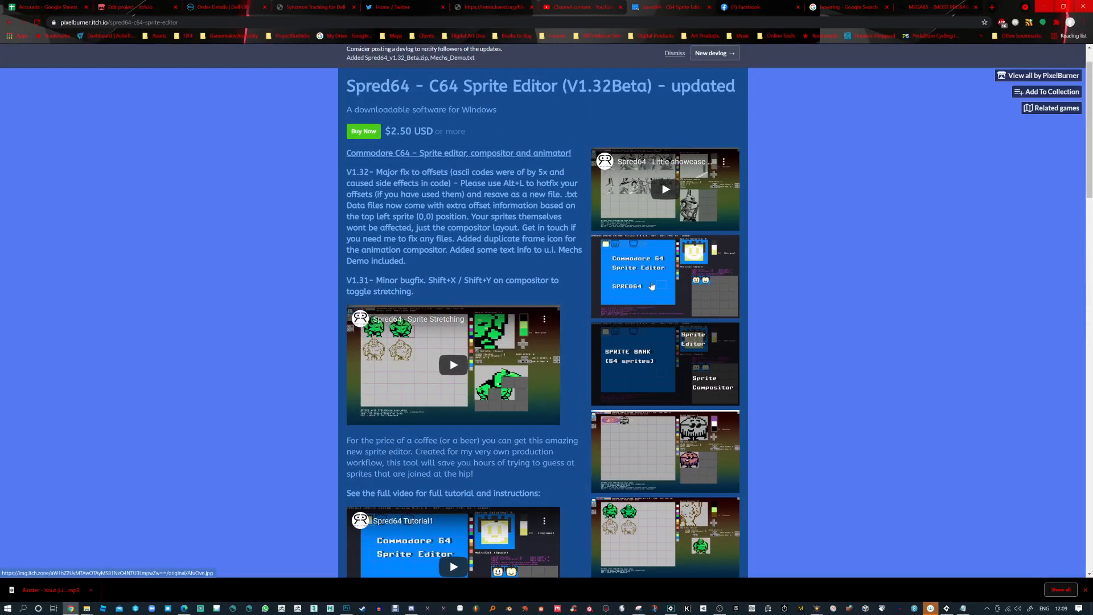
scroll(443, 334, "down", 3)
scroll(444, 334, "up", 4)
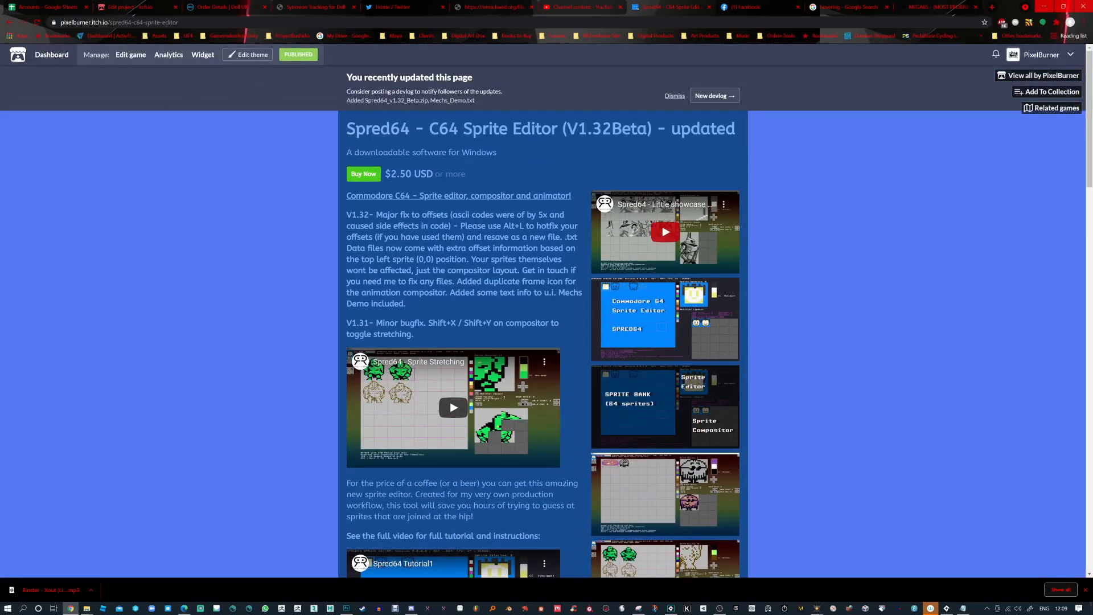
Review the page's downloadable files, development log and comments, and switch to OBS.
scroll(504, 297, "down", 20)
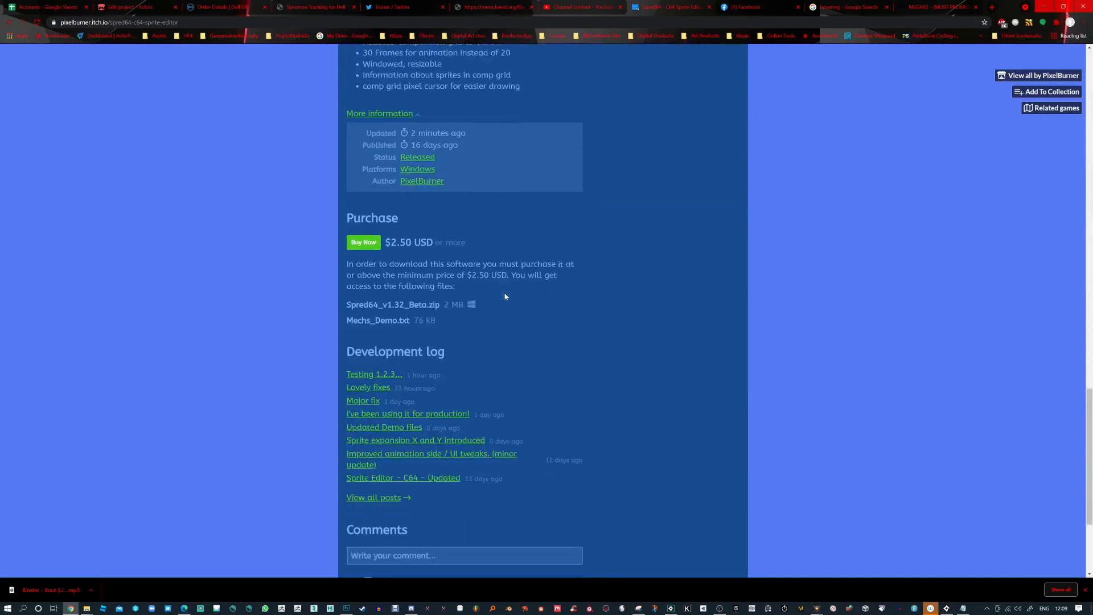
scroll(504, 296, "down", 3)
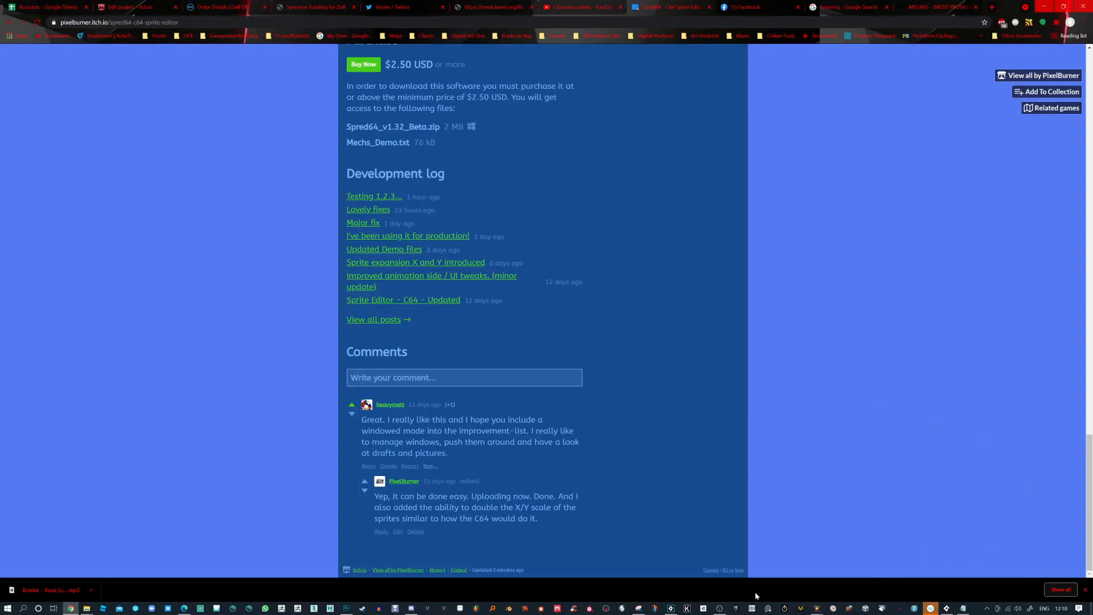
left_click(720, 607)
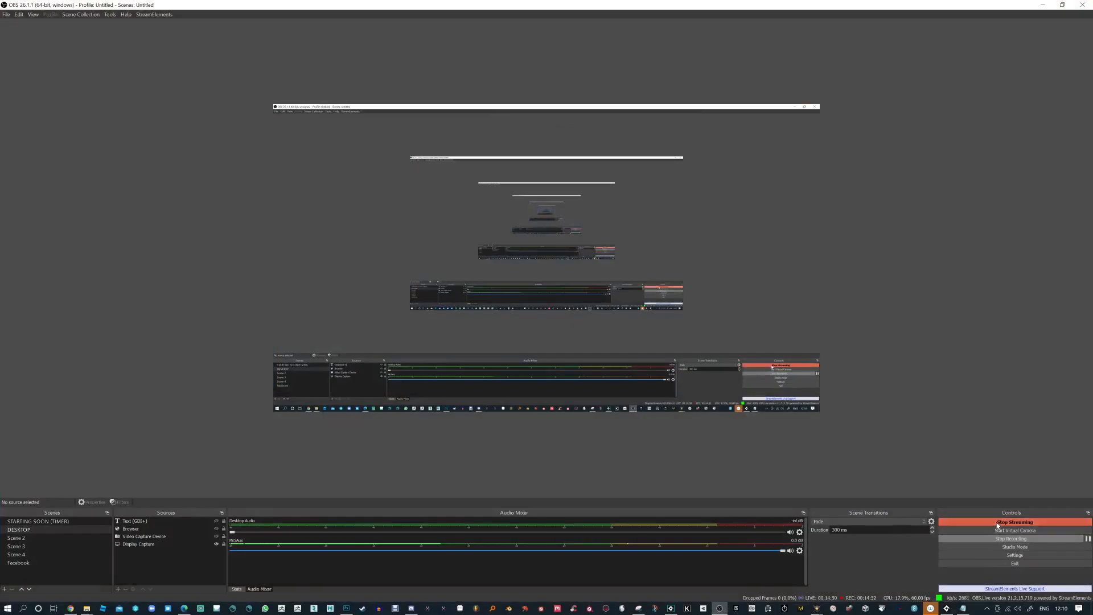